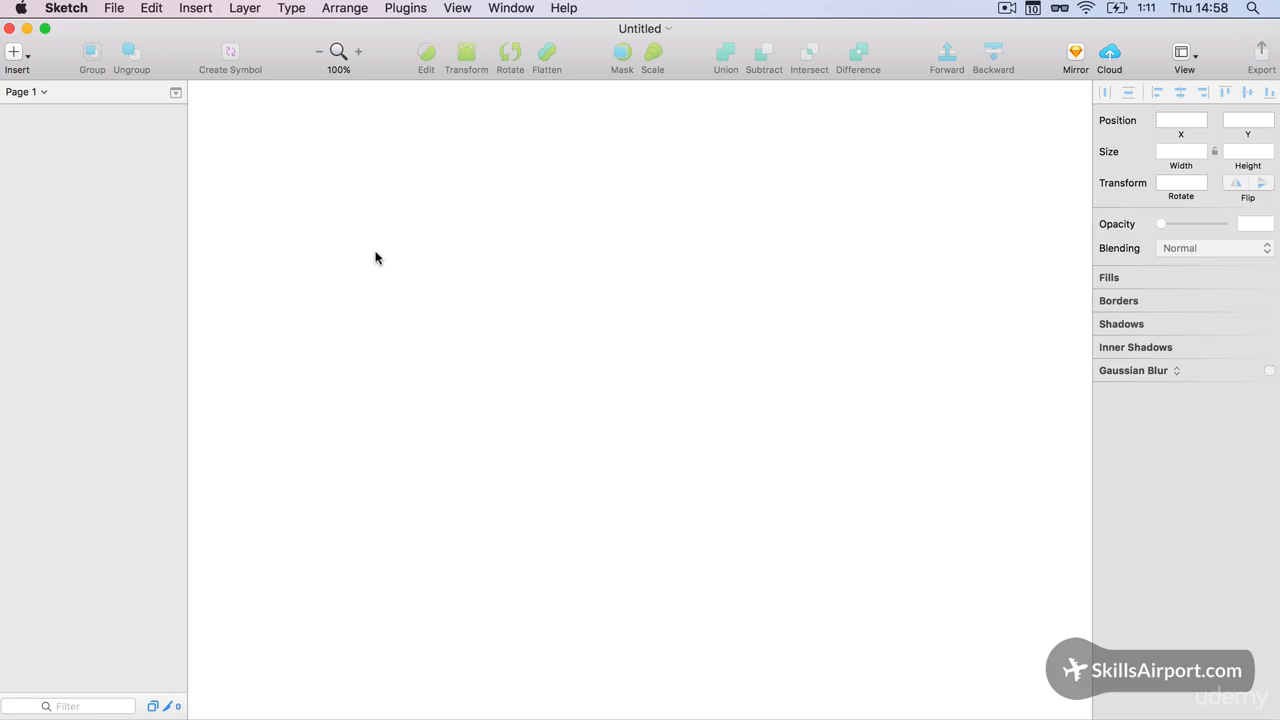
Create an artboard about 592 × 585 and draw a rectangle about 179 × 180 in its upper-left area.
key("a")
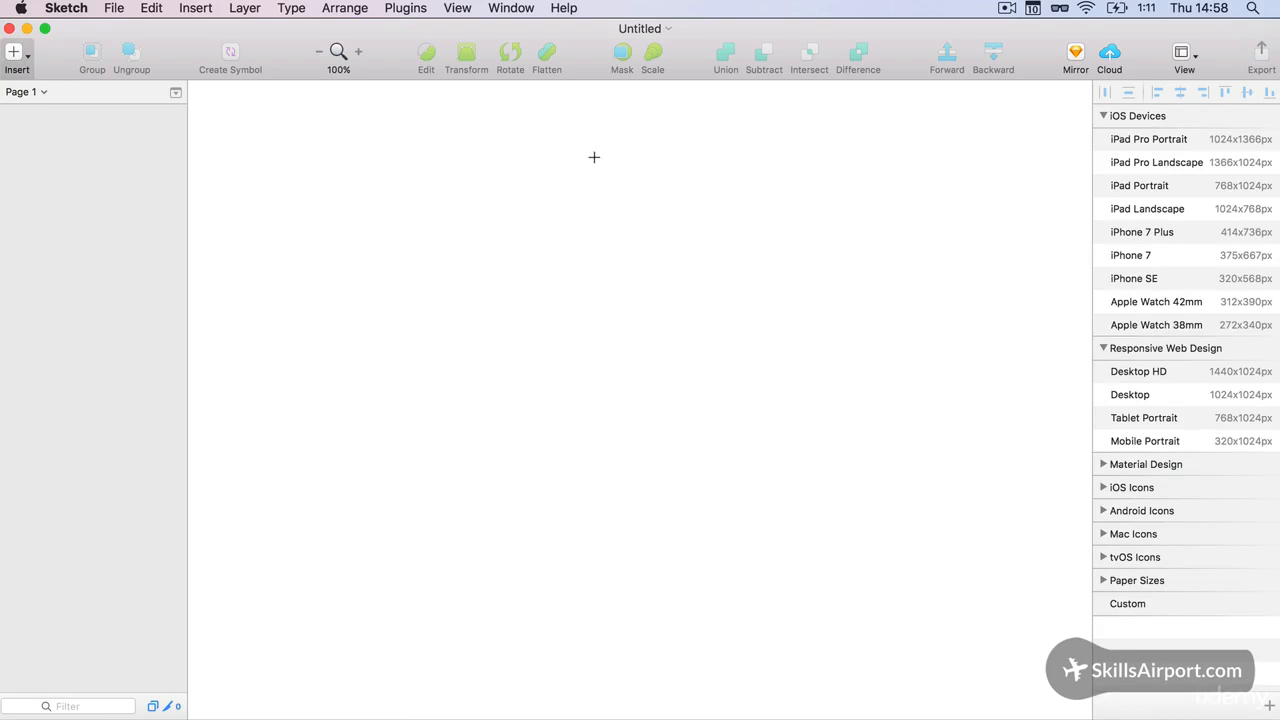
left_click_drag(428, 143, 956, 665)
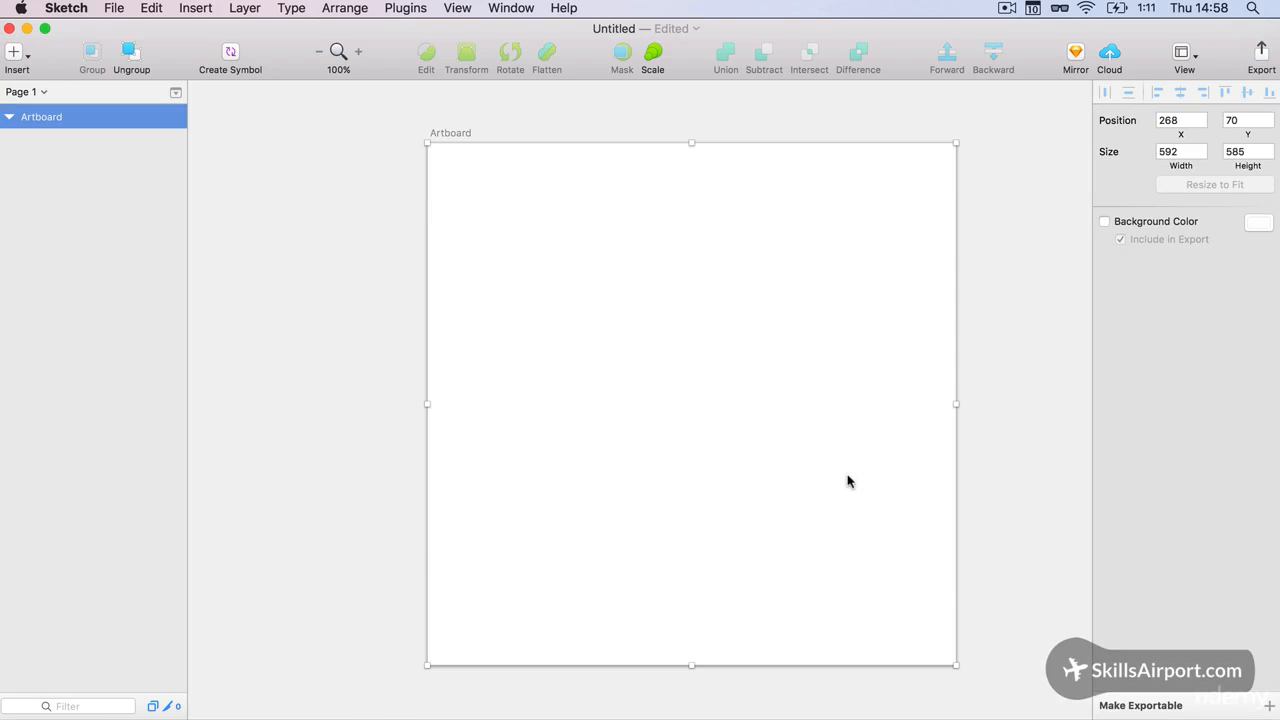
key("XF86AudioMute")
left_click_drag(532, 234, 691, 394)
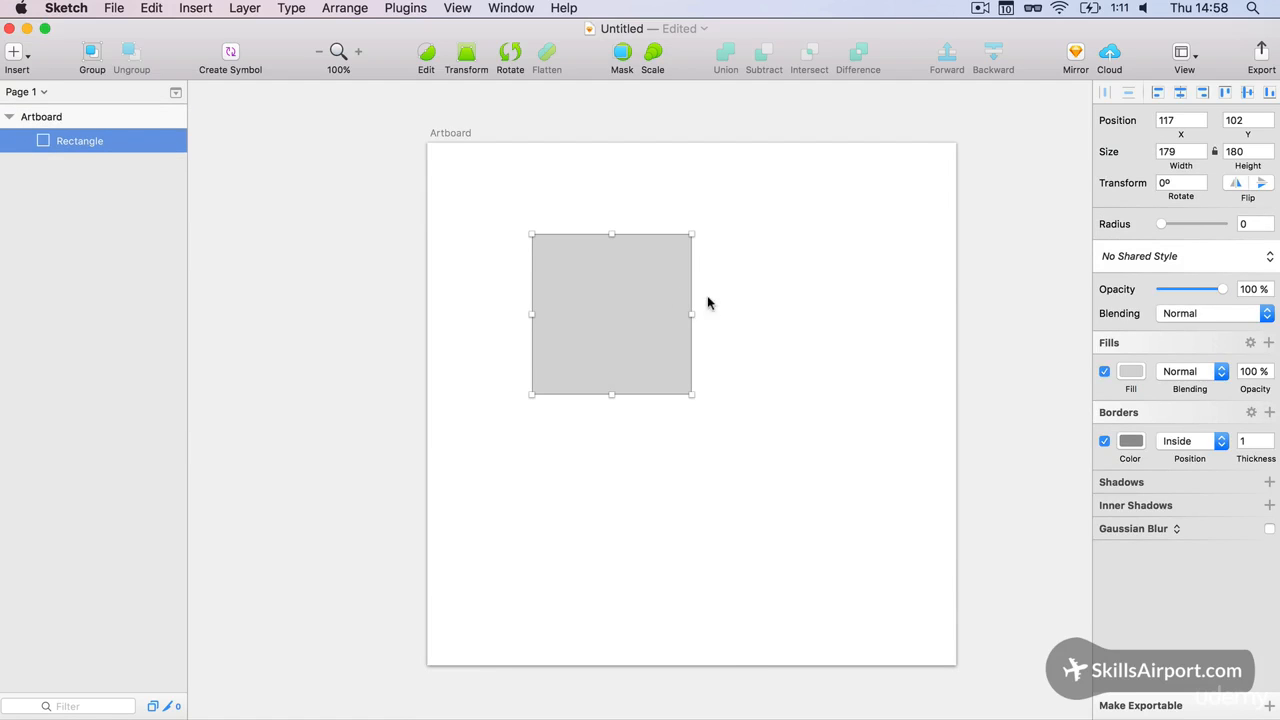
Draw an oval about 193 × 259 on the artboard beside the rectangle.
left_click(14, 52)
mouse_move(64, 128)
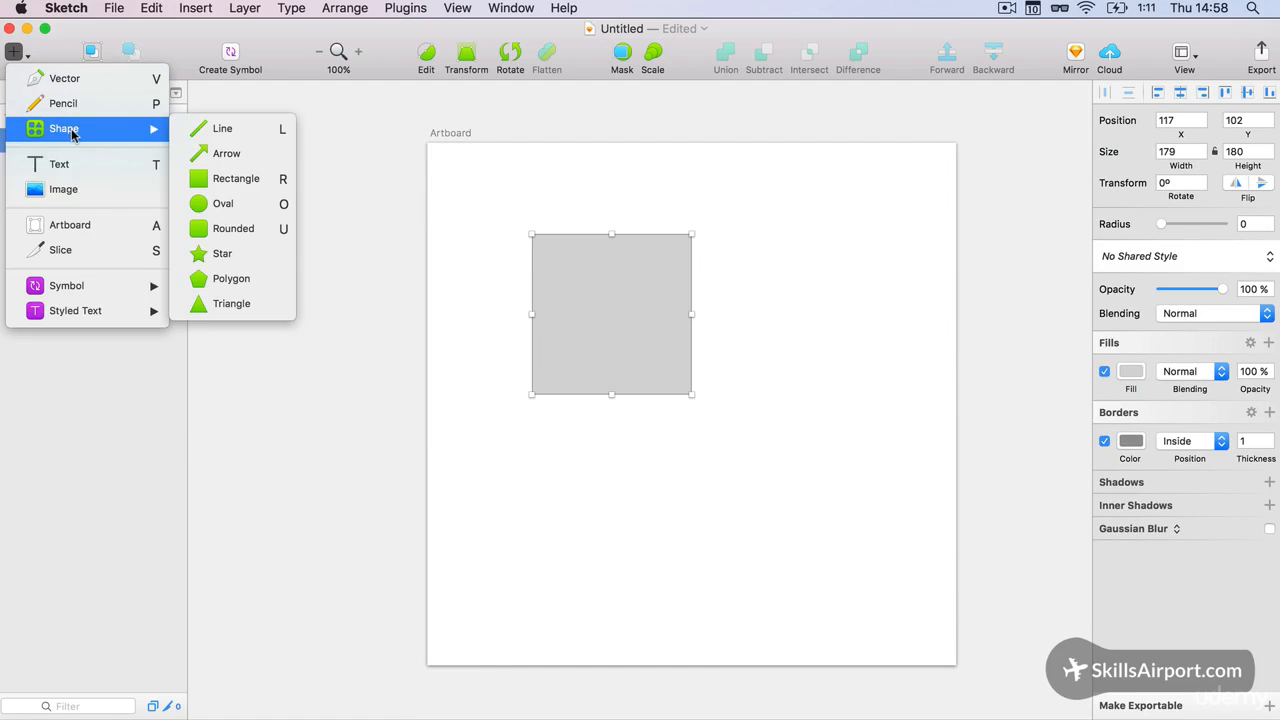
left_click(244, 203)
left_click_drag(722, 256, 894, 486)
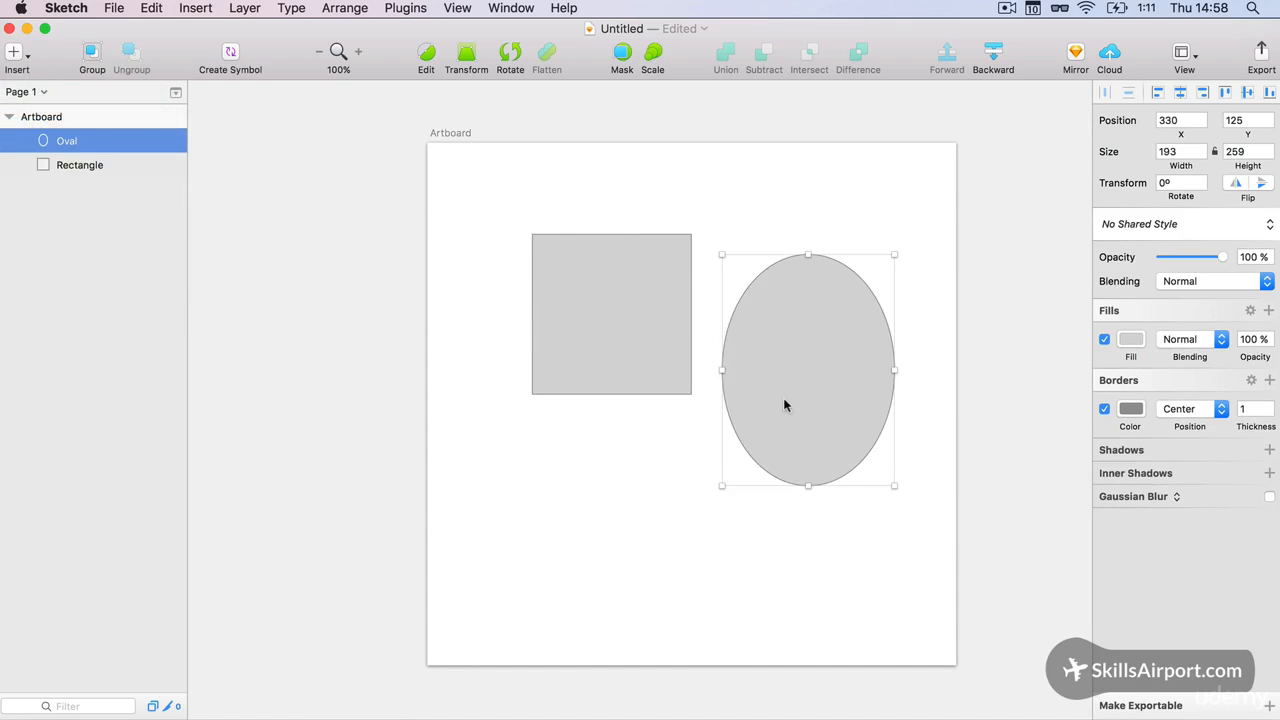
Draw a five-pointed star about 251 × 250 overlapping the rectangle's lower edge, and deselect it.
left_click(14, 52)
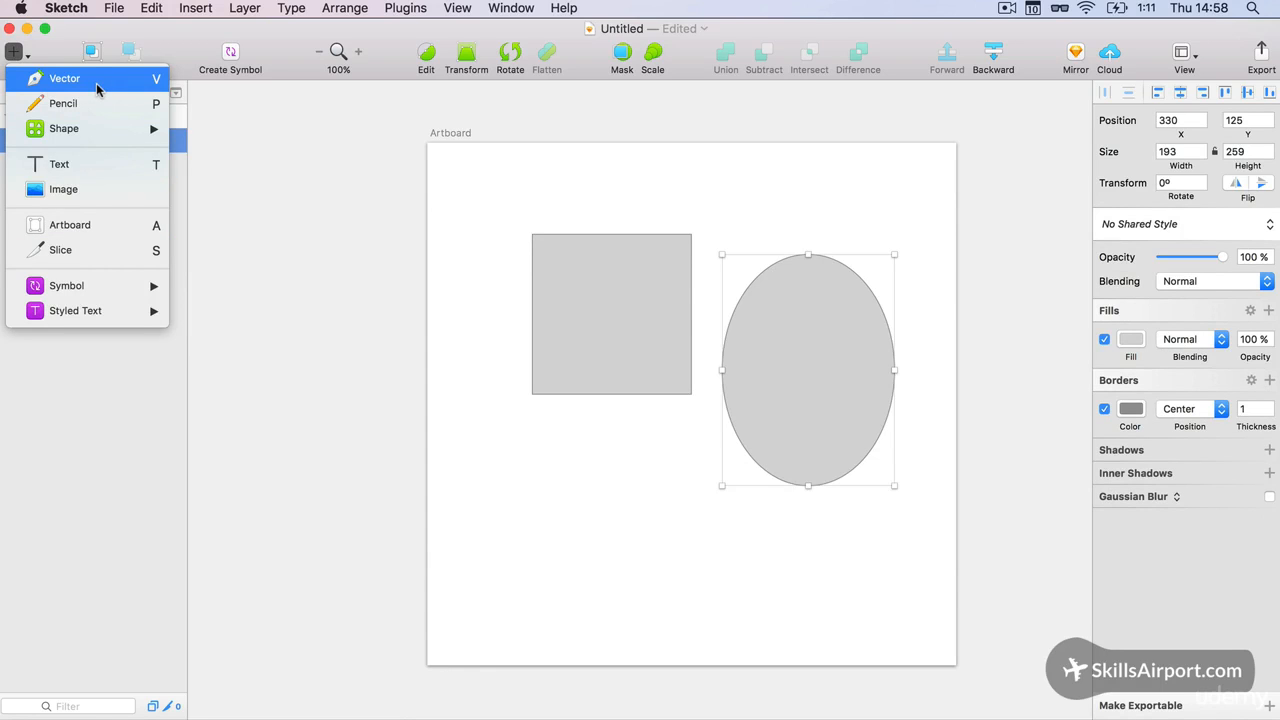
mouse_move(100, 130)
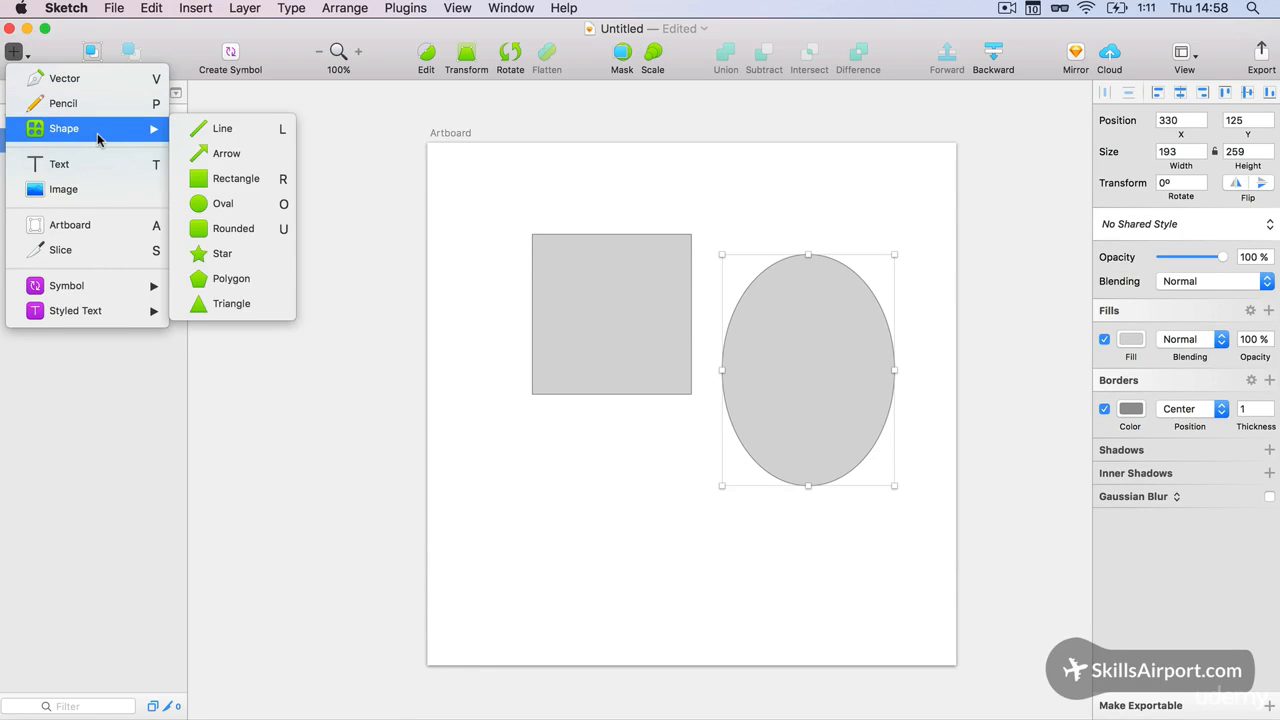
left_click(219, 256)
left_click_drag(467, 373, 691, 596)
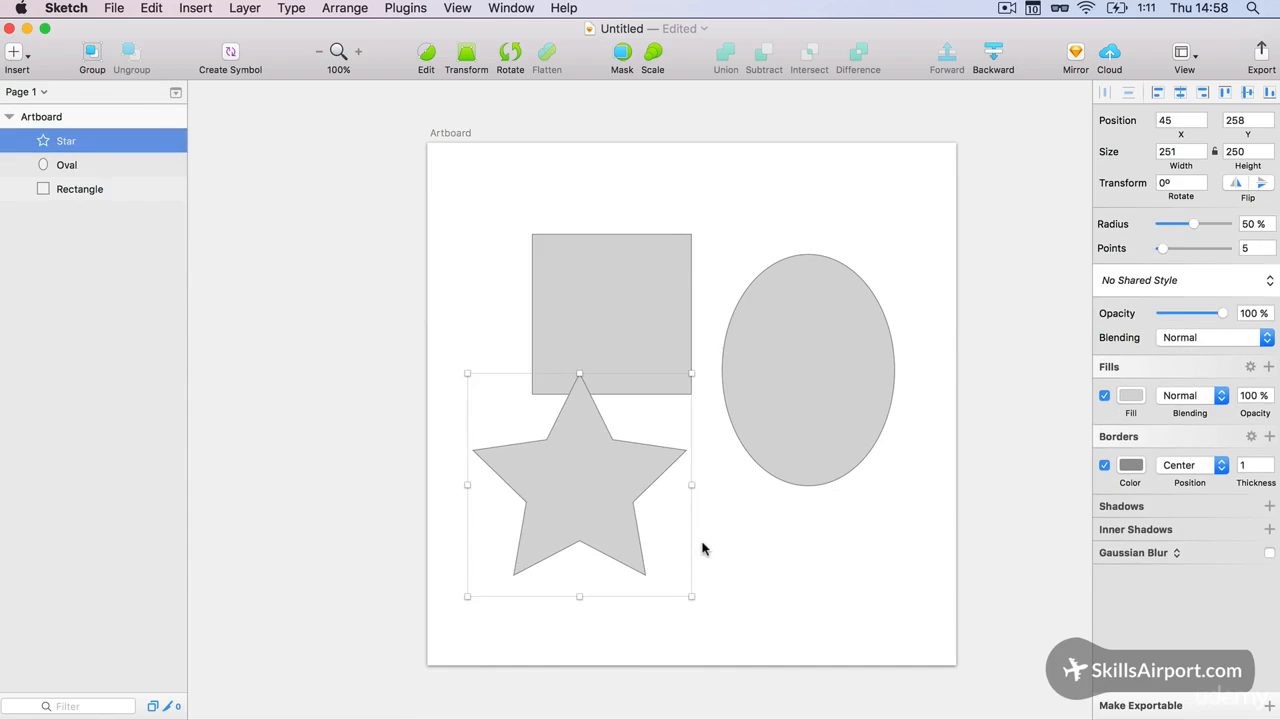
left_click(702, 545)
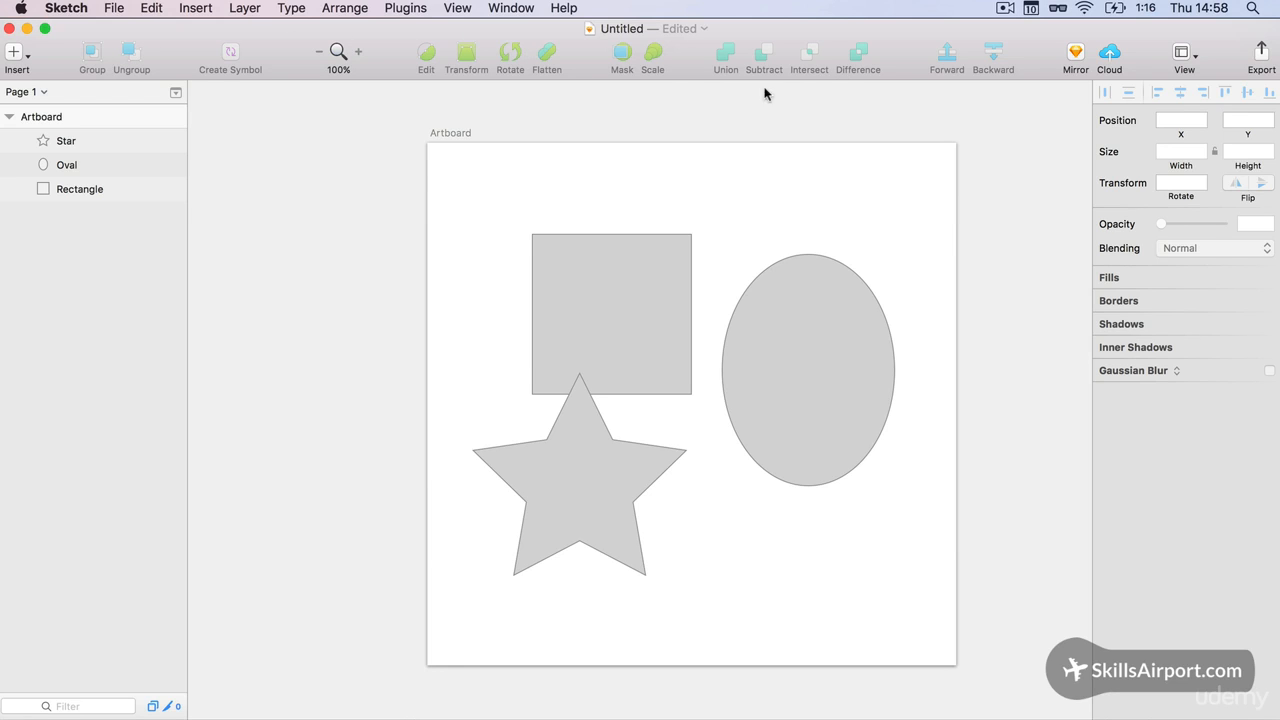
left_click(603, 274)
left_click(535, 218)
left_click(246, 10)
mouse_move(170, 9)
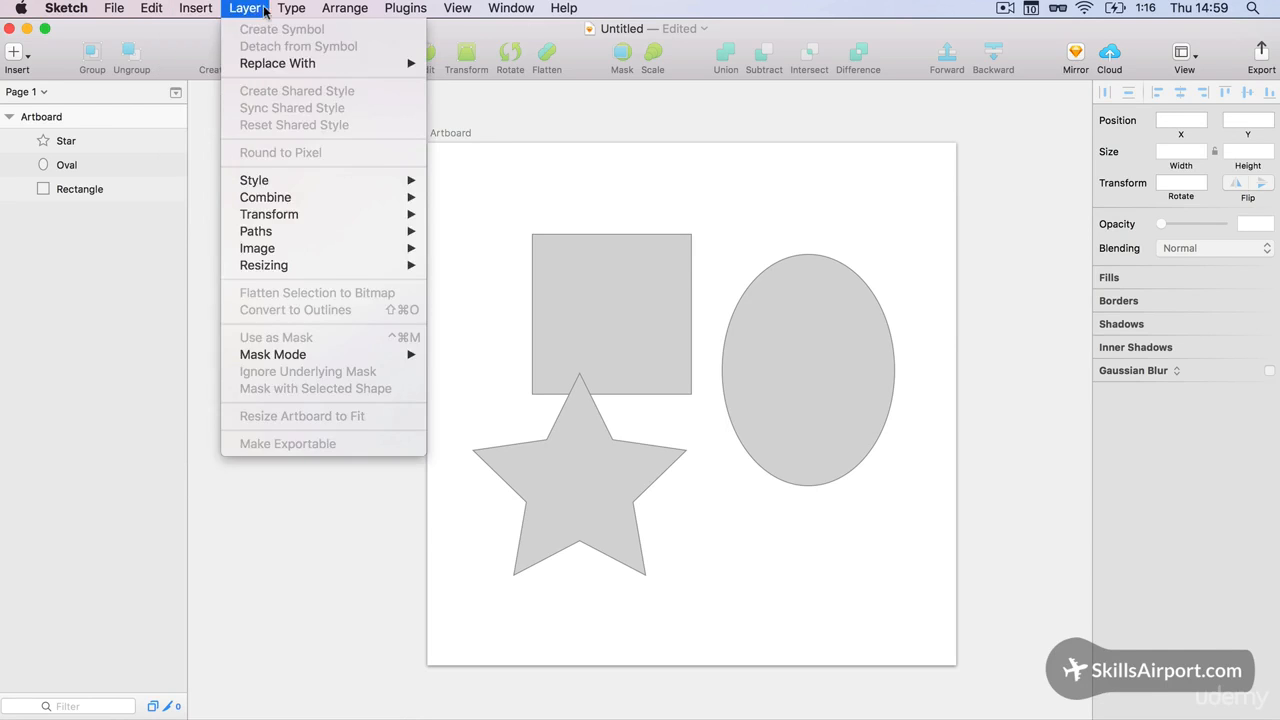
mouse_move(396, 6)
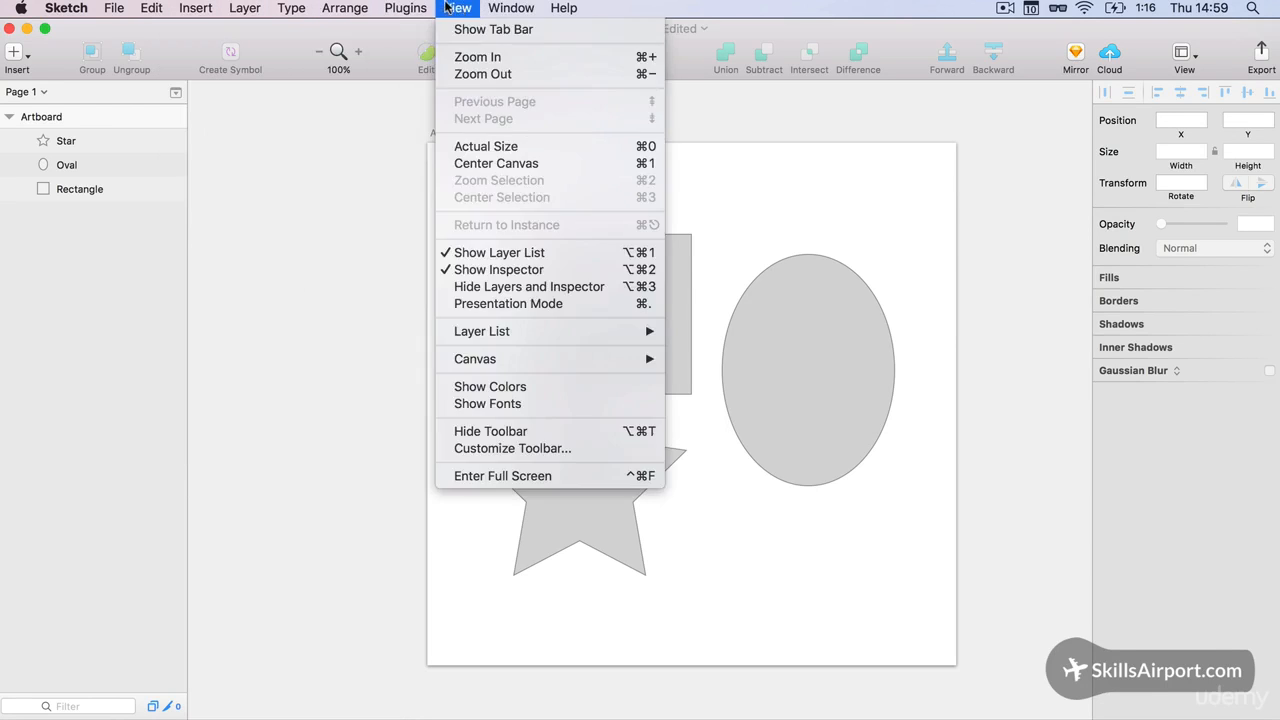
mouse_move(226, 5)
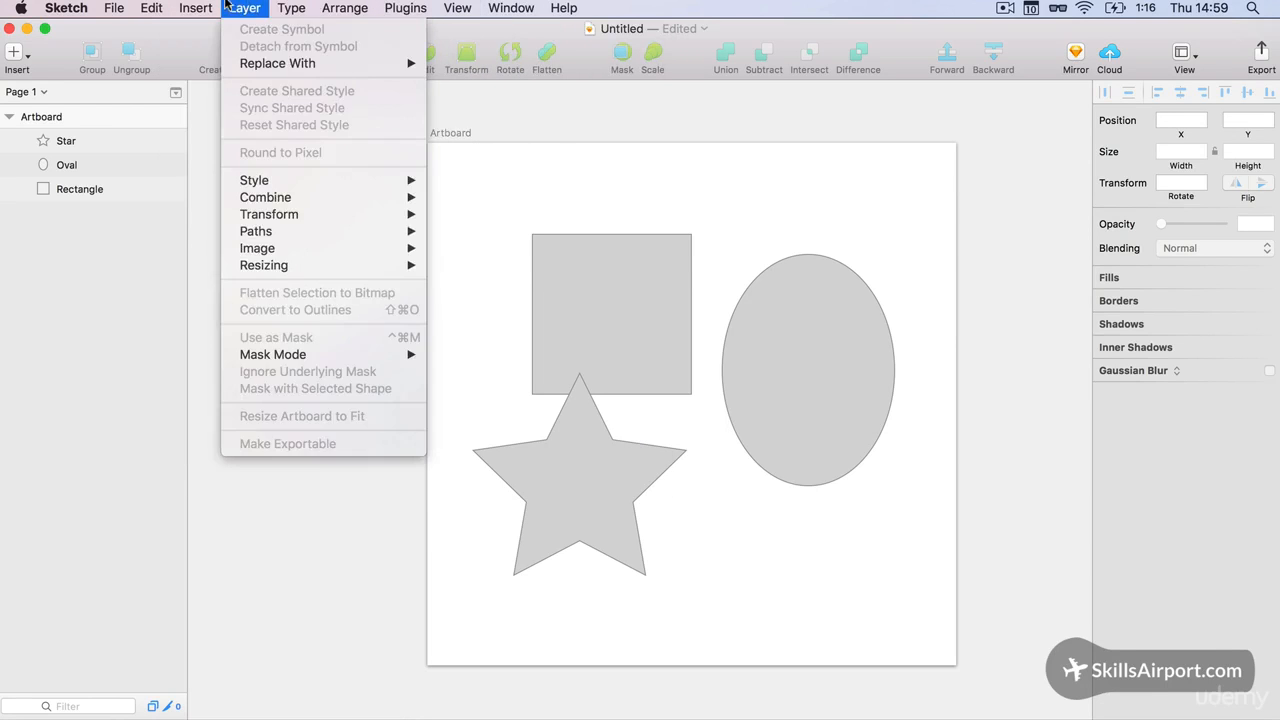
left_click(148, 7)
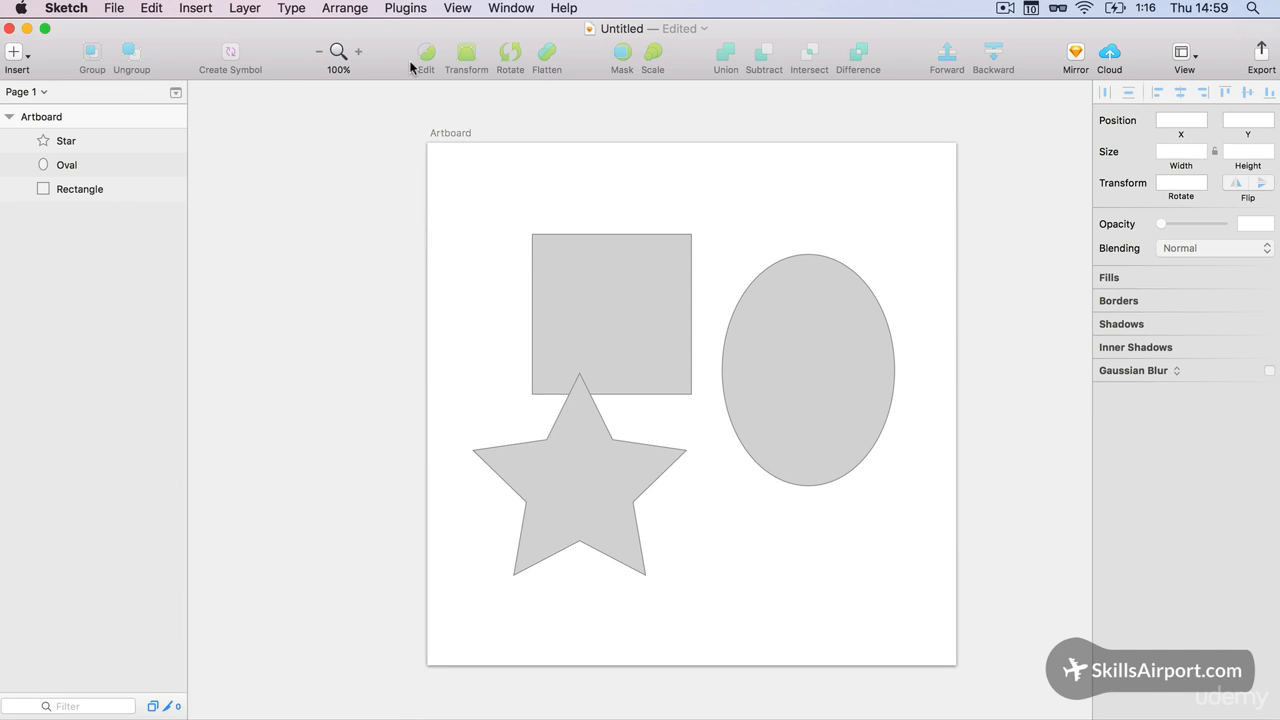
Examine the tools offered for customizing the toolbar and close the customization without changing the set.
right_click(281, 60)
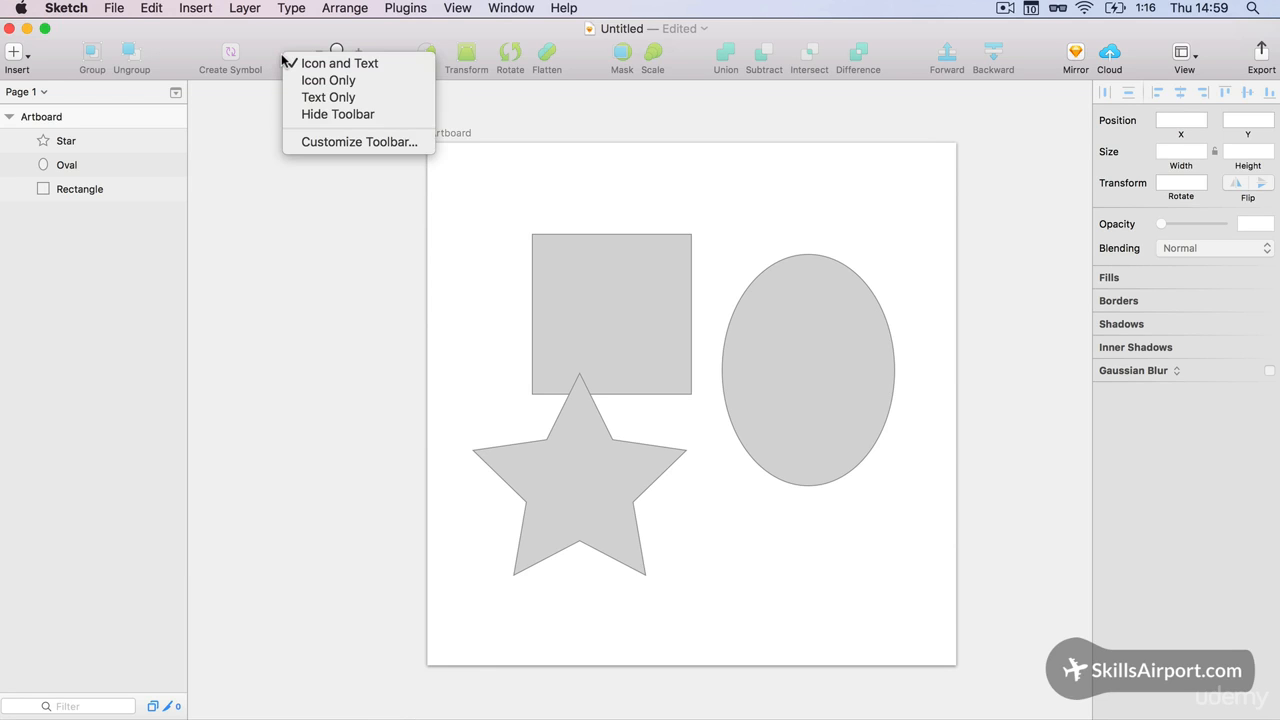
left_click(303, 143)
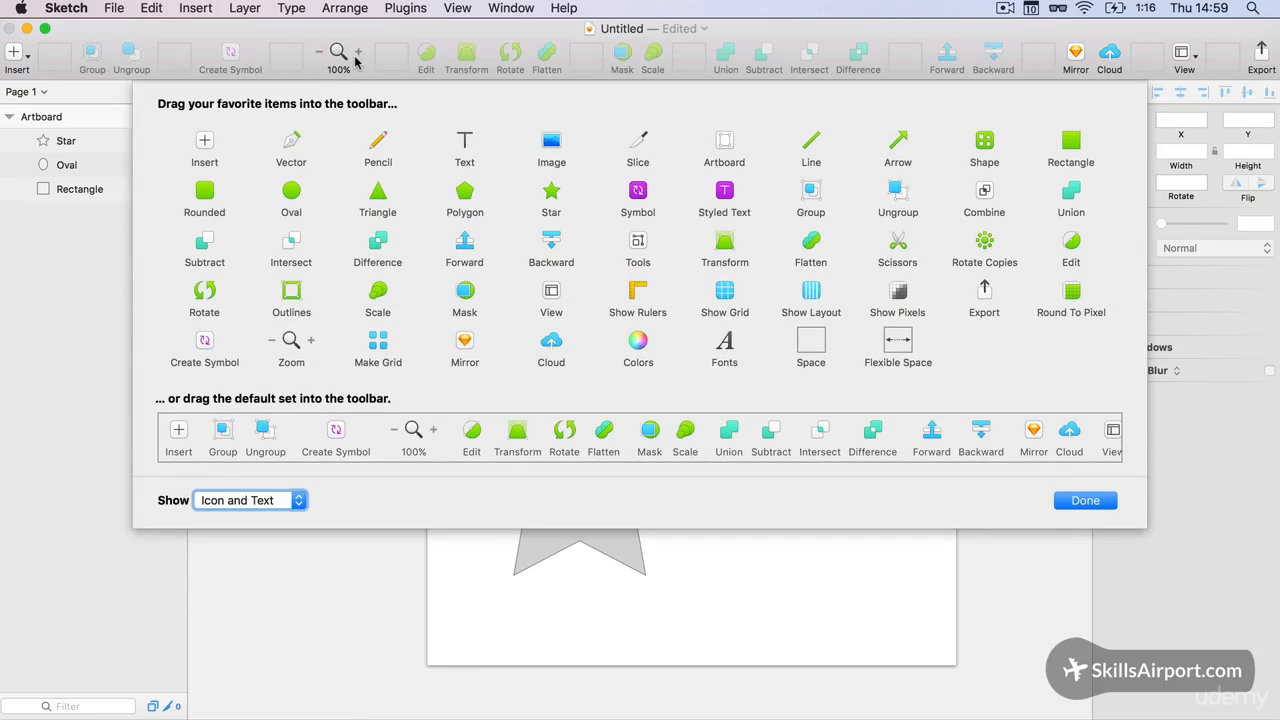
mouse_move(341, 56)
left_mouse_down()
mouse_move(354, 194)
mouse_move(331, 54)
left_mouse_up()
mouse_move(427, 54)
left_mouse_down()
mouse_move(420, 107)
mouse_move(423, 53)
left_mouse_up()
left_click(1090, 501)
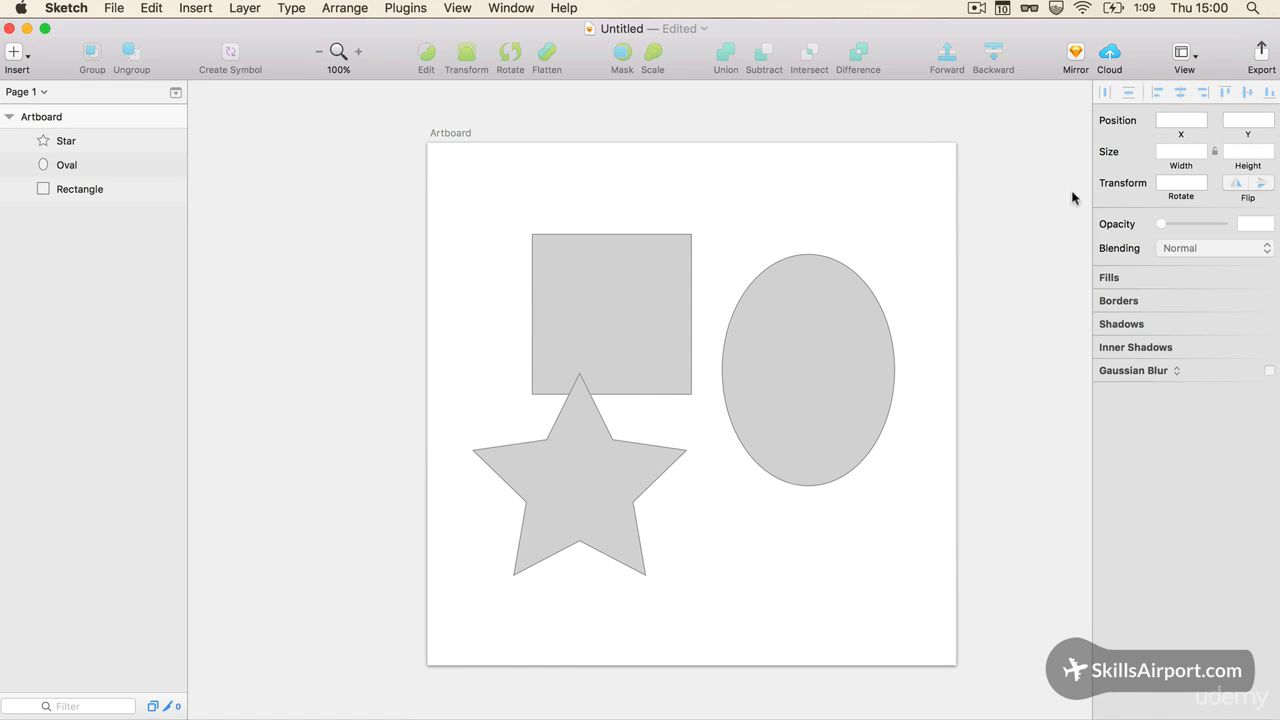
left_click(449, 133)
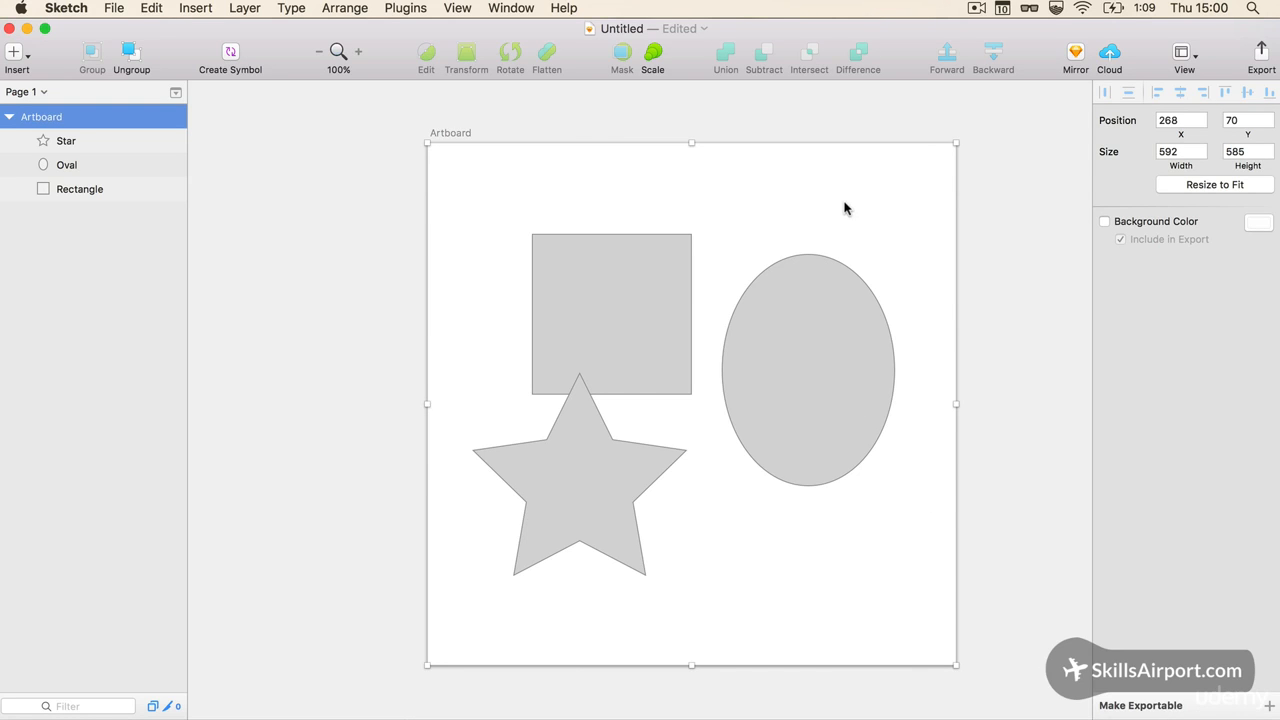
left_click(1020, 151)
Change the rectangle's solid fill to red DF3F3F.
left_click(611, 271)
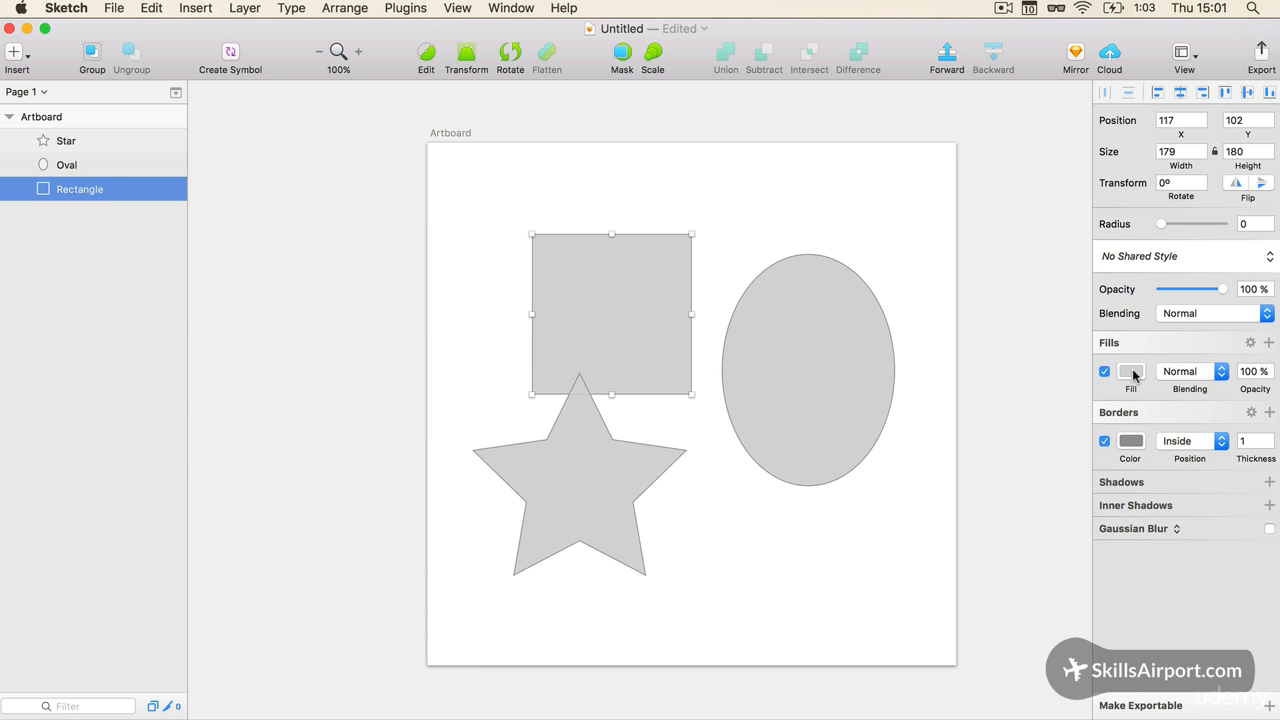
left_click(1133, 373)
left_click_drag(1143, 441, 1231, 451)
Try the linear, radial and angular gradient and noise fills on the rectangle, and return to the solid red fill.
left_click(1144, 412)
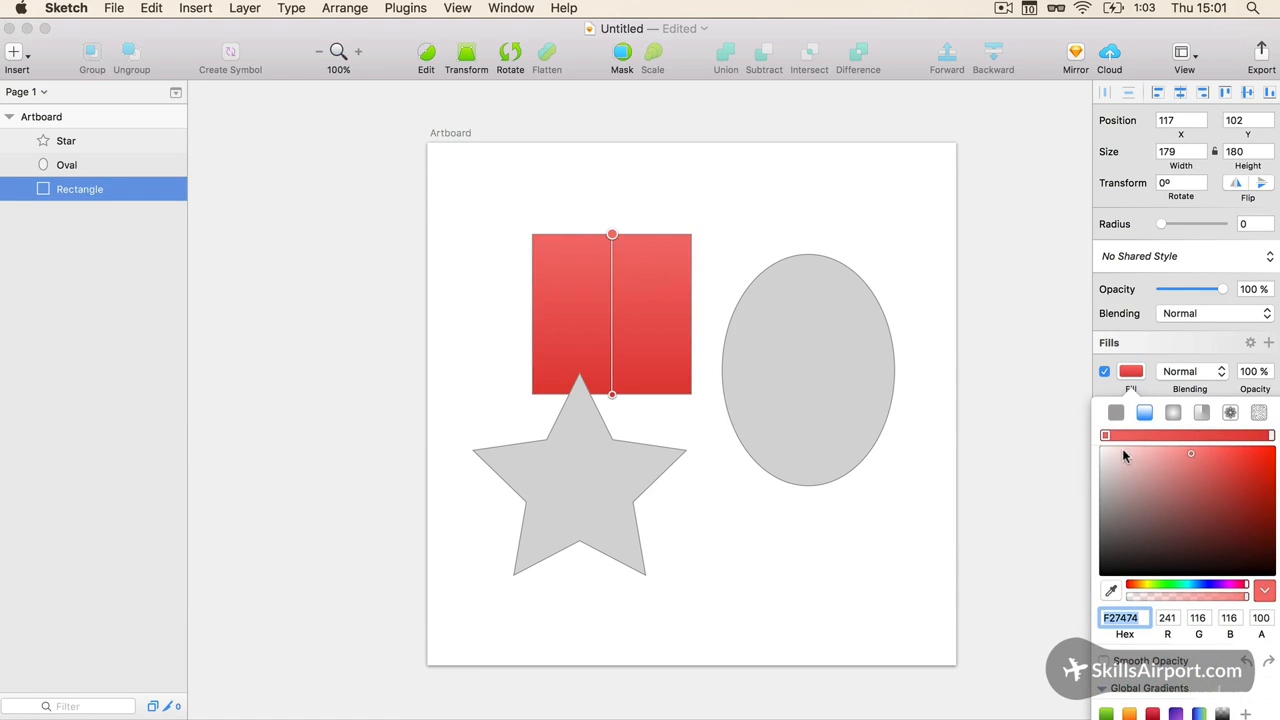
left_click(1174, 413)
left_click(1204, 414)
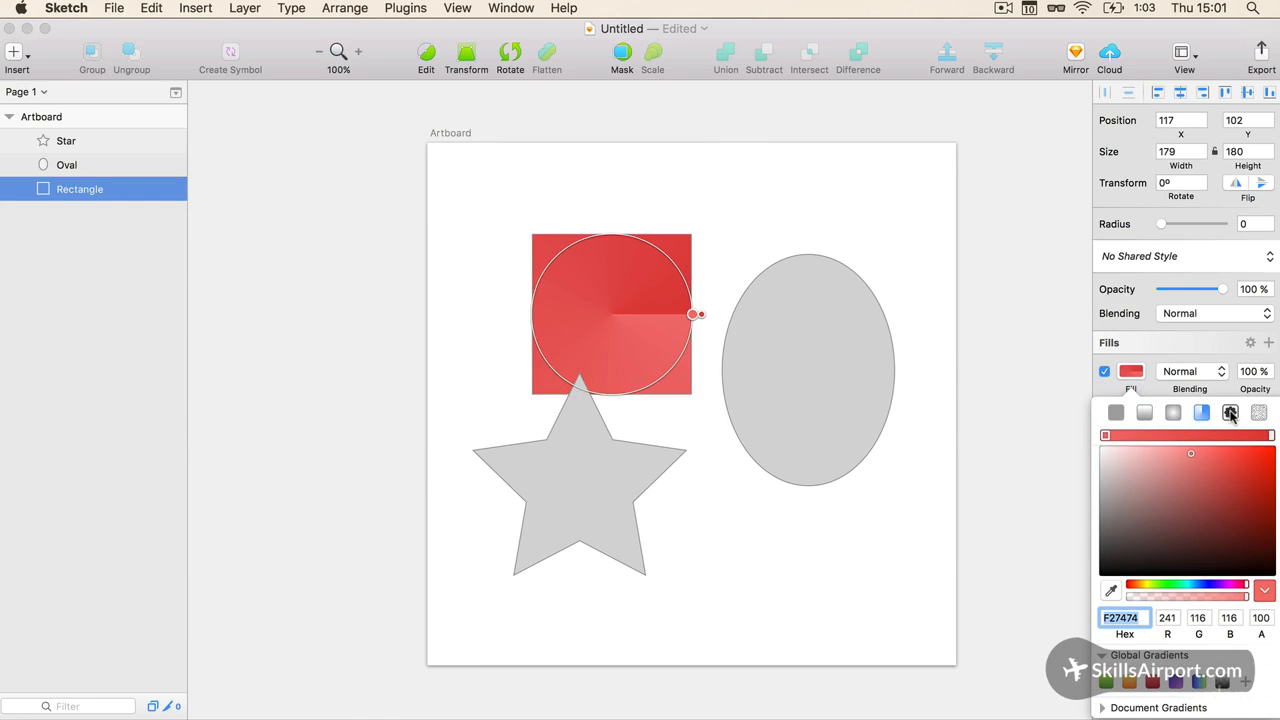
left_click(1258, 413)
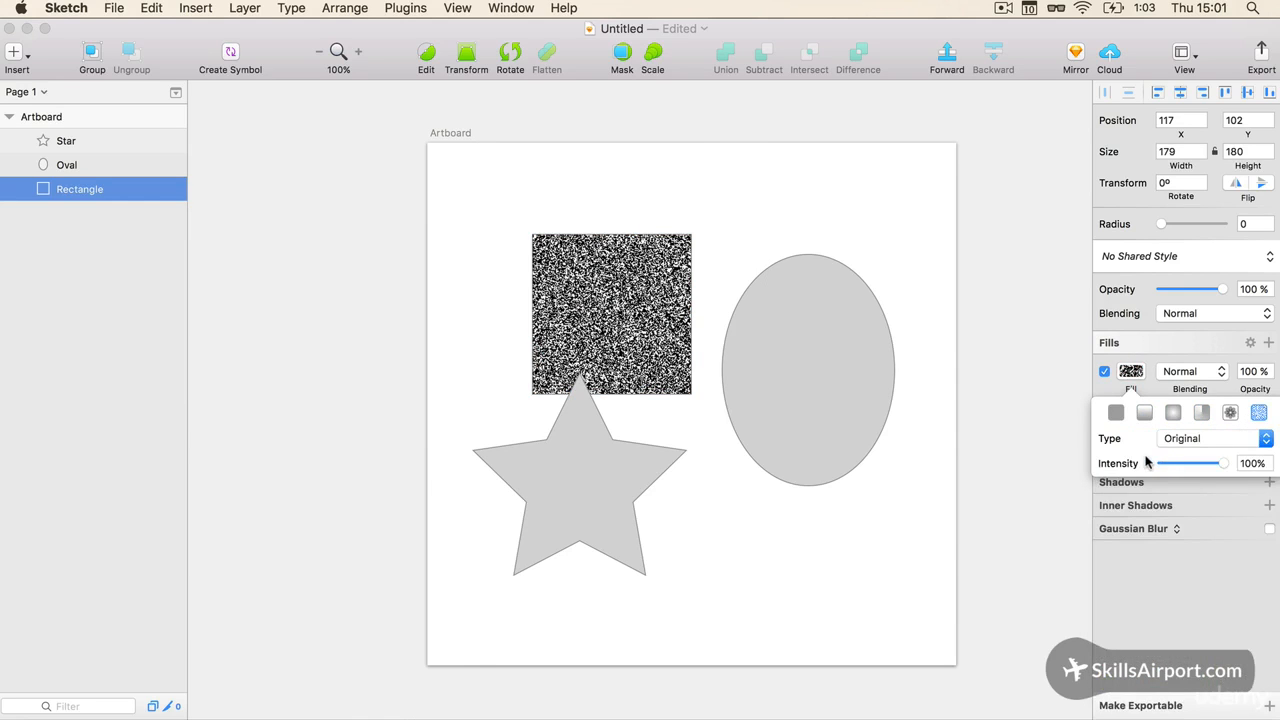
left_click(1116, 412)
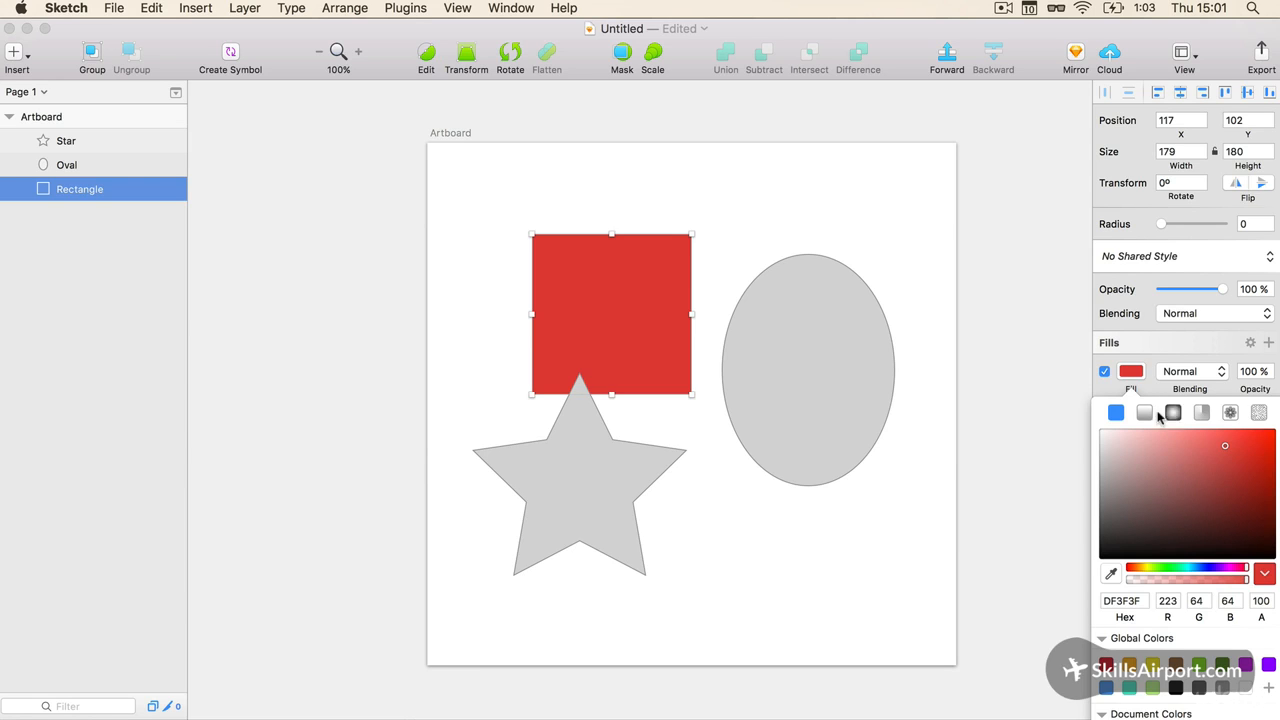
left_click(1160, 360)
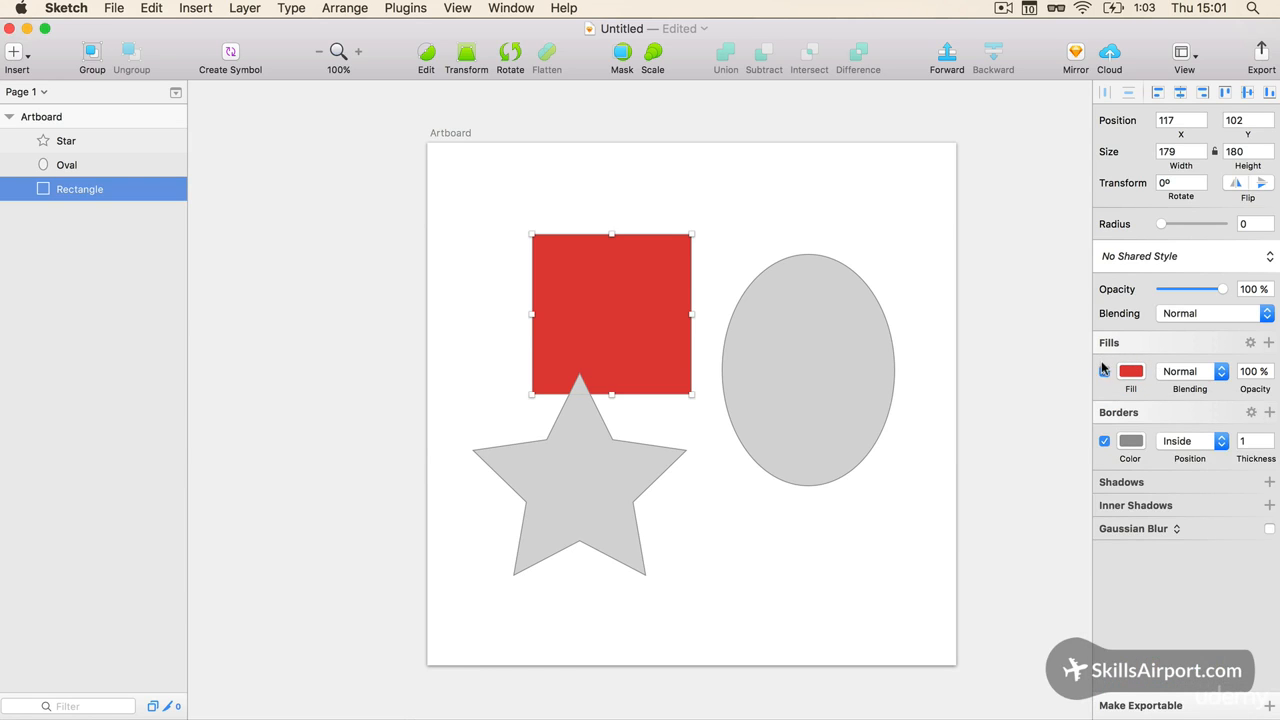
Add a linear gradient fill over the rectangle's red fill and set its starting colour to FFA7A7 at 50 alpha.
left_click(1269, 343)
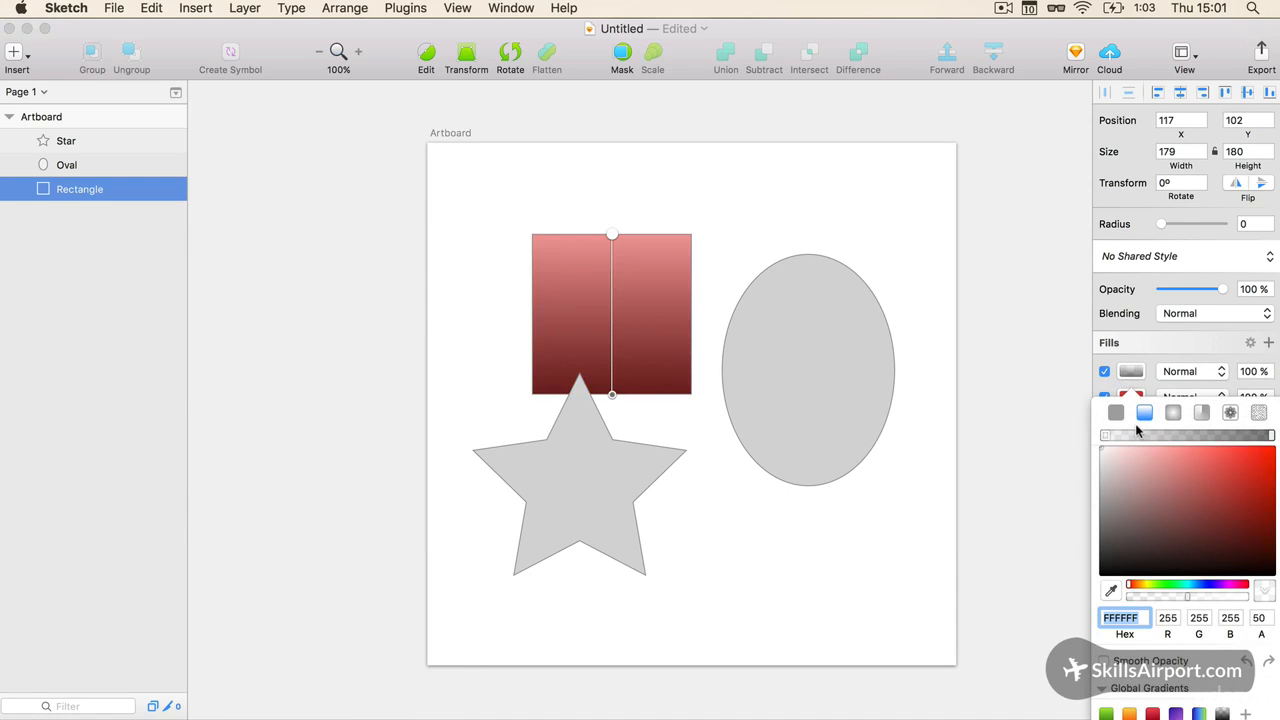
left_click(1134, 372)
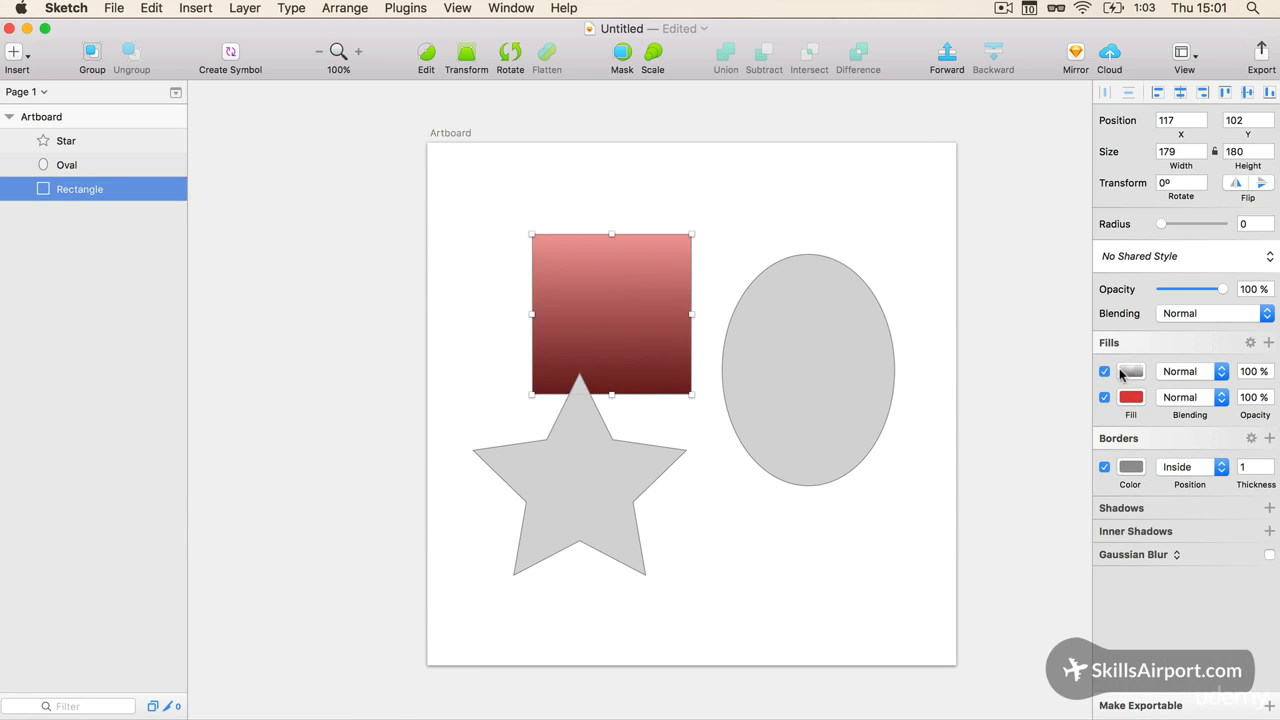
left_click(1135, 373)
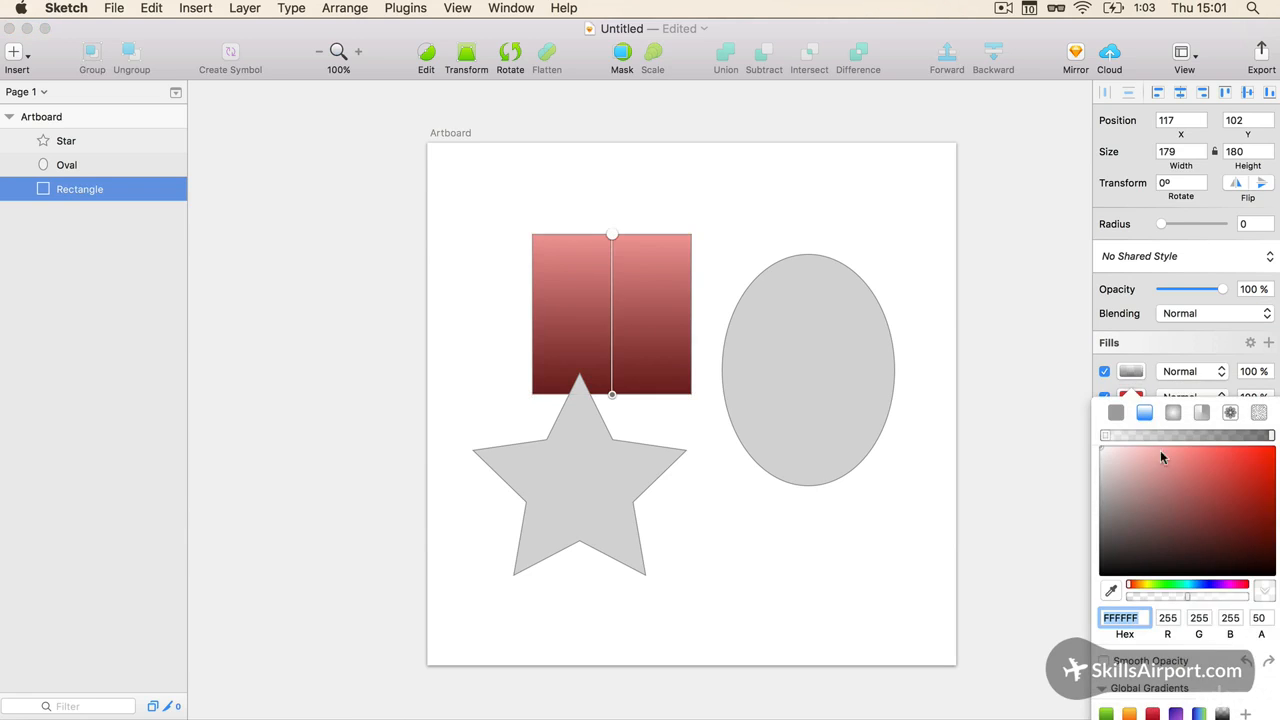
mouse_move(1181, 470)
left_mouse_down()
mouse_move(1239, 459)
mouse_move(1132, 491)
mouse_move(1183, 520)
mouse_move(1246, 460)
mouse_move(1274, 463)
mouse_move(1237, 447)
mouse_move(1158, 472)
mouse_move(1250, 460)
mouse_move(1169, 471)
mouse_move(1161, 445)
left_mouse_up()
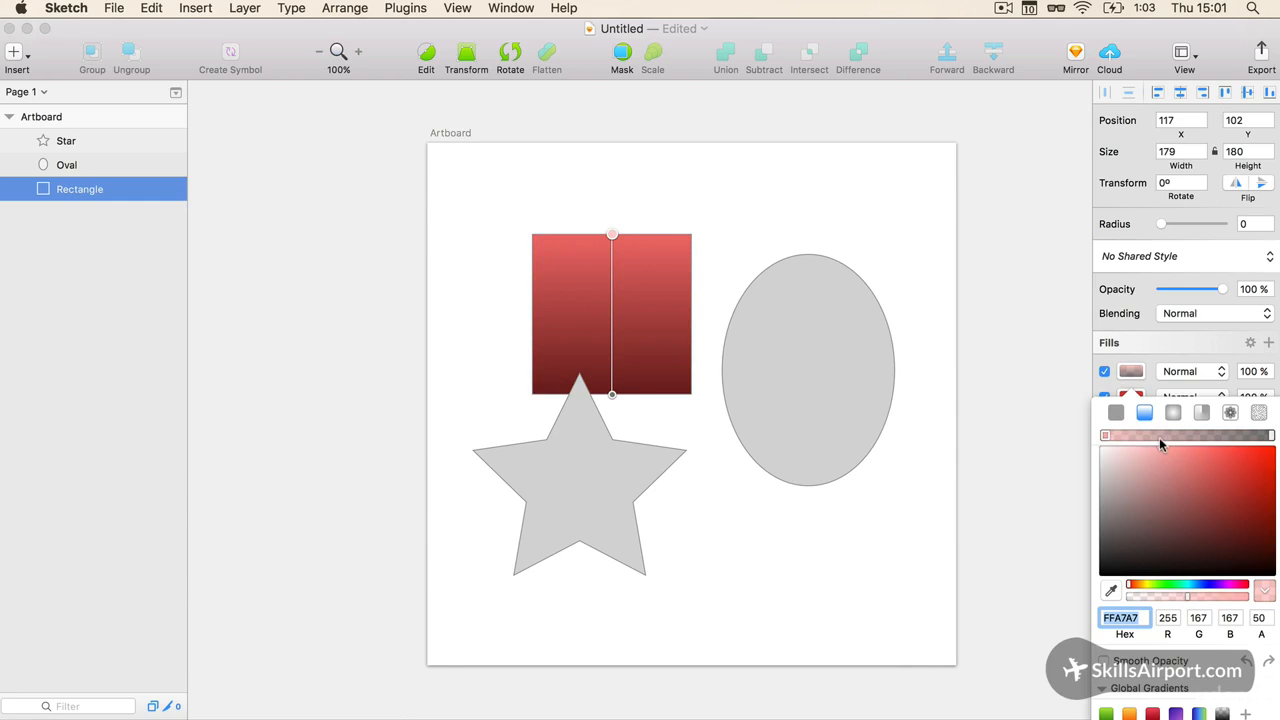
left_click(1133, 372)
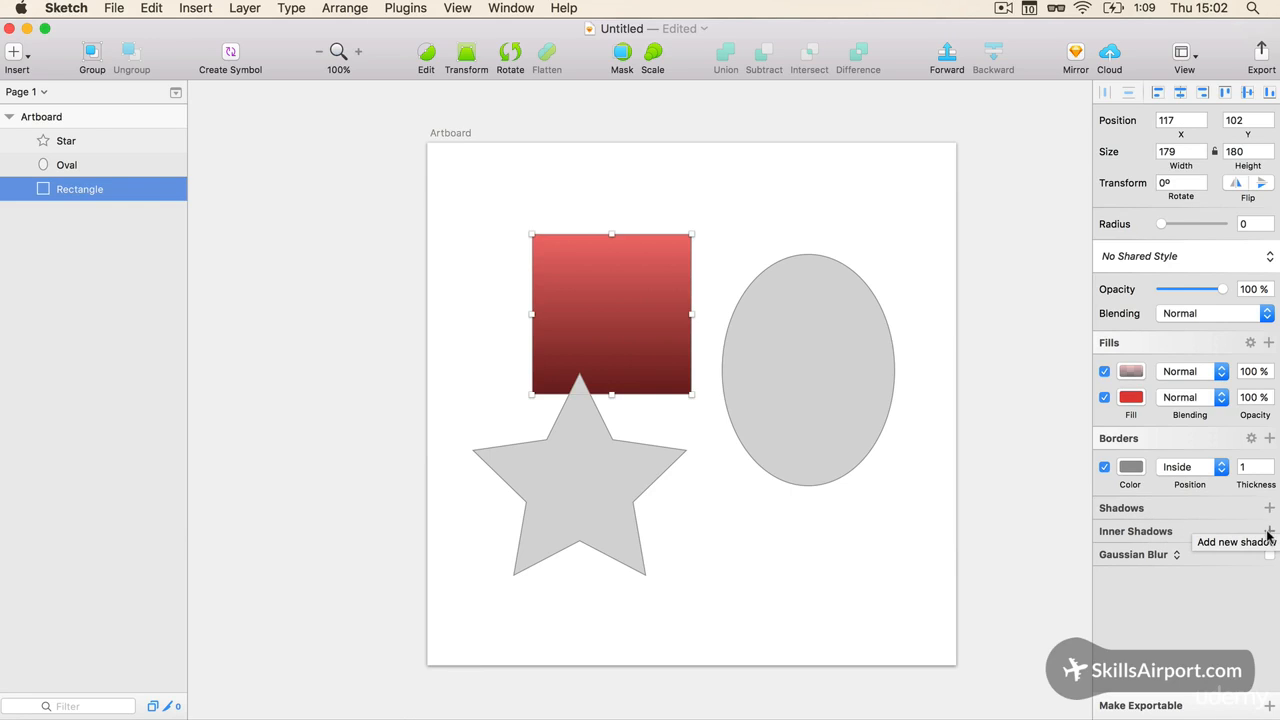
Stack three more default gradient fills on the rectangle.
left_click(1268, 342)
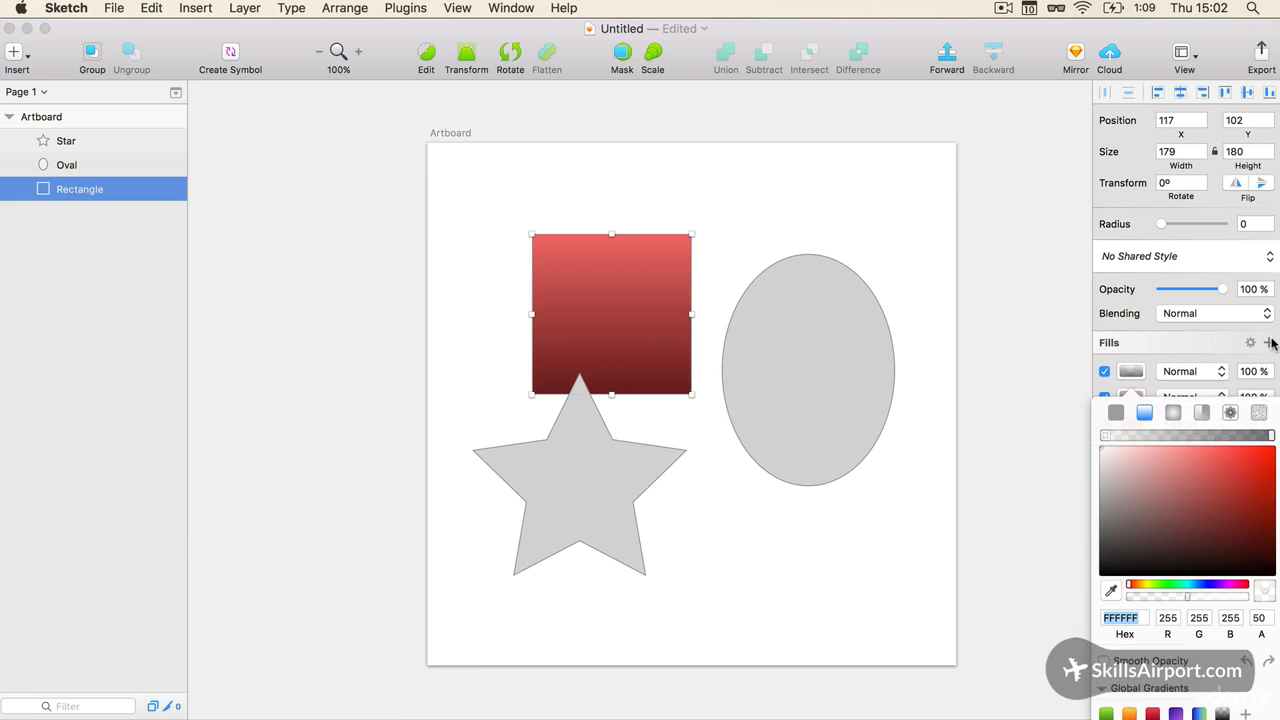
left_click(1270, 343)
left_click(1270, 343)
left_click(1270, 343)
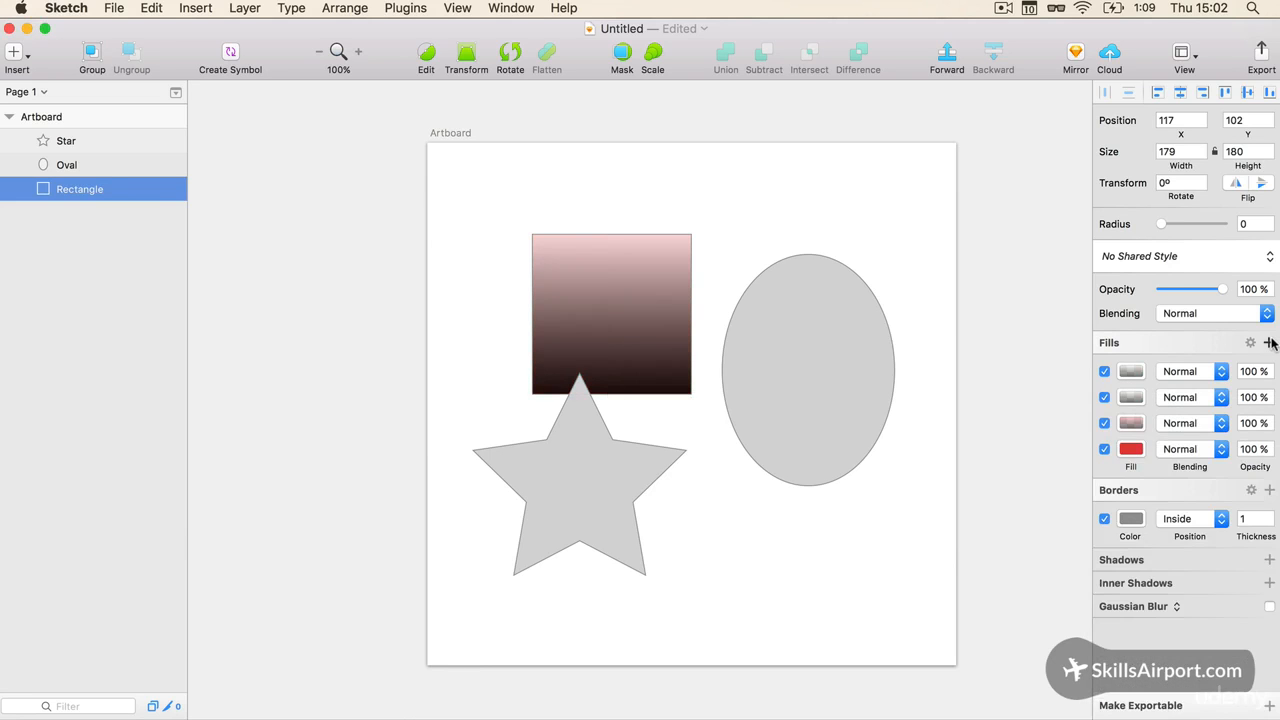
left_click(1270, 343)
left_click(1271, 343)
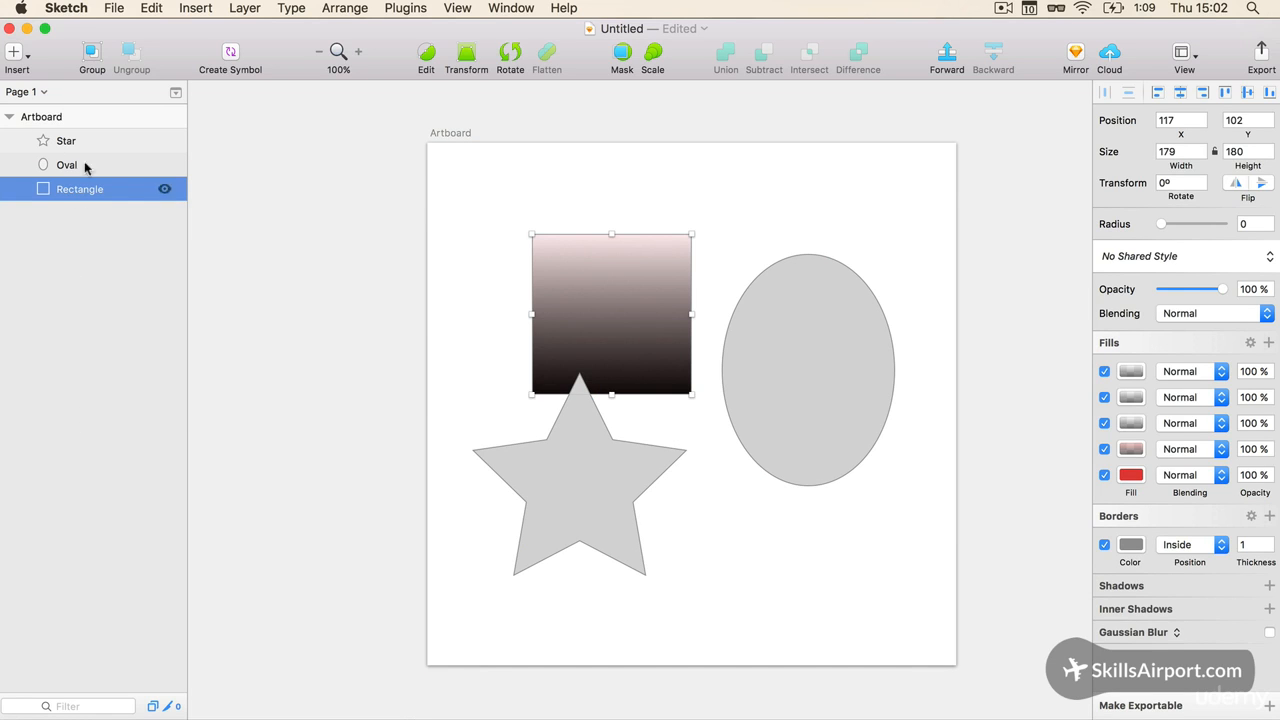
Examine the document's list of pages and the properties of the oval, the star and the artboard.
left_click(175, 94)
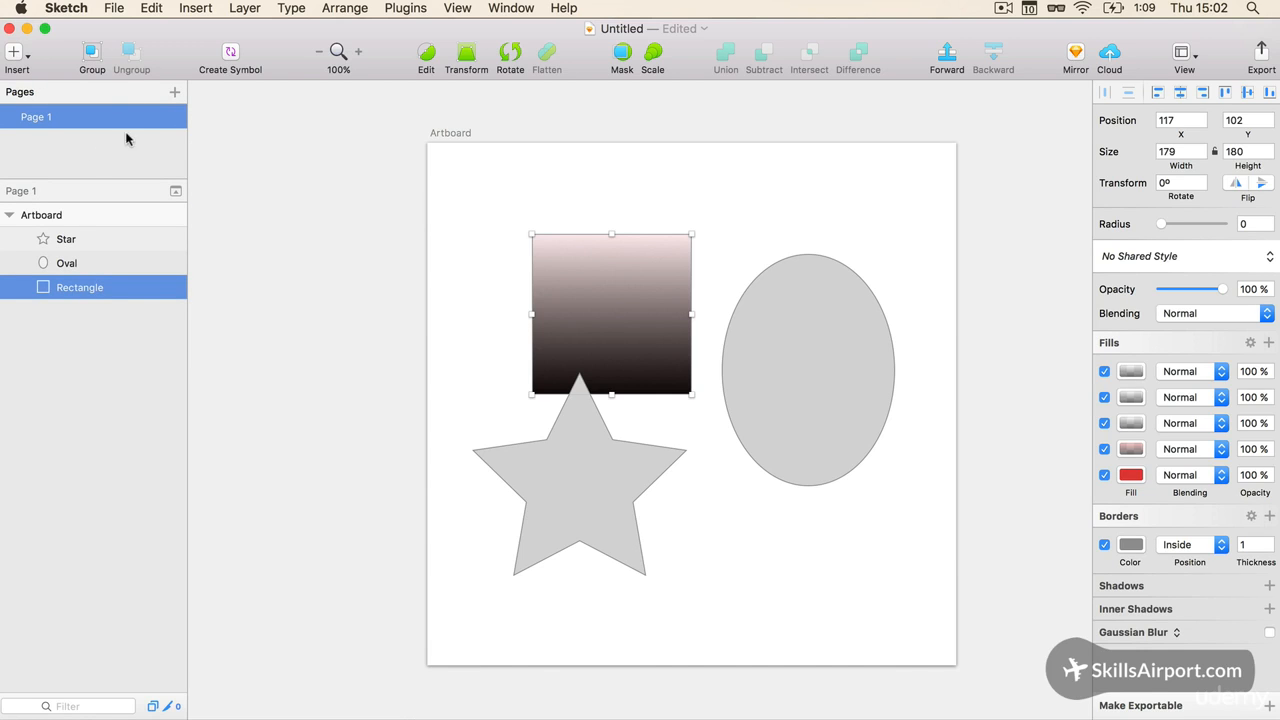
left_click(175, 191)
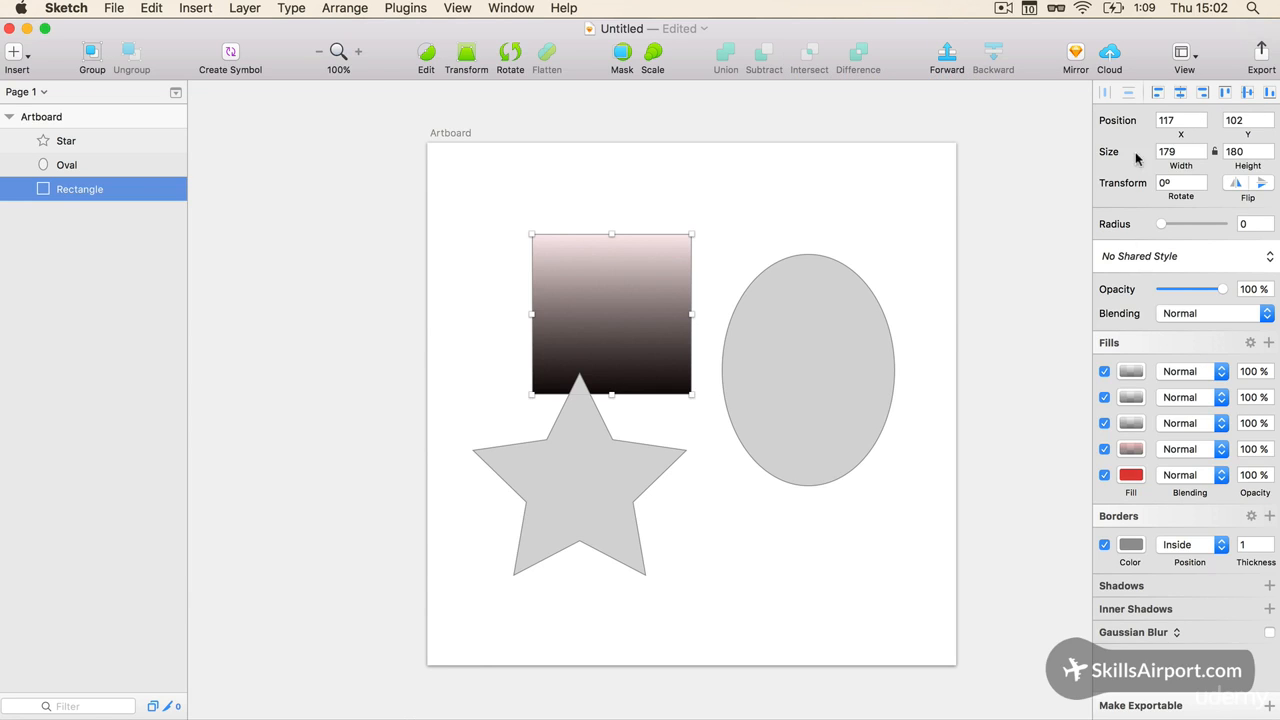
left_click(913, 230)
left_click(829, 326)
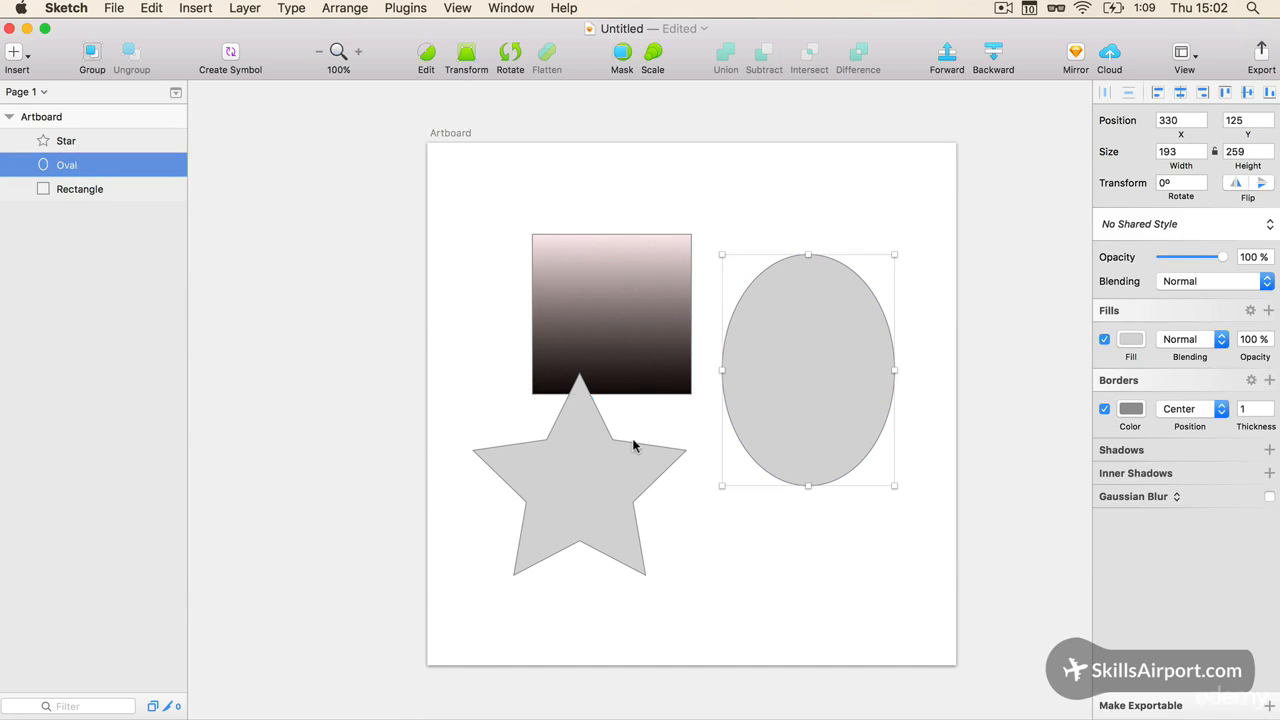
left_click(593, 463)
left_click(767, 561)
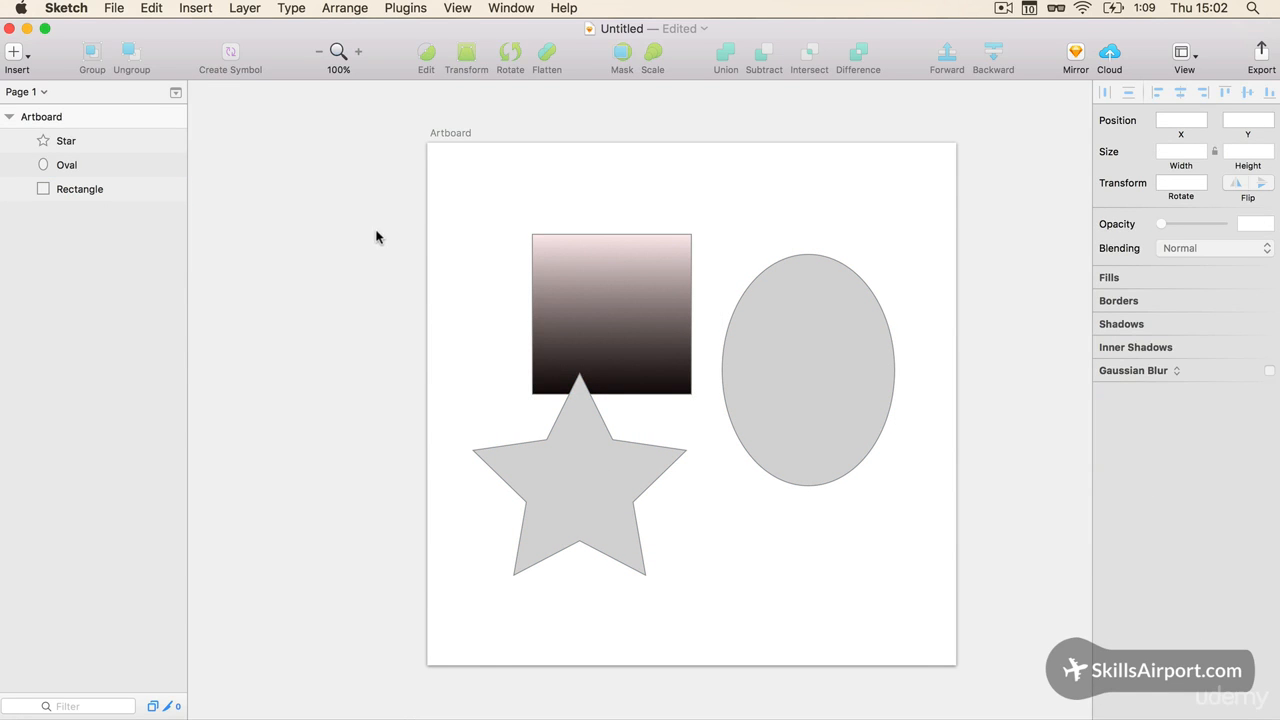
left_click(452, 130)
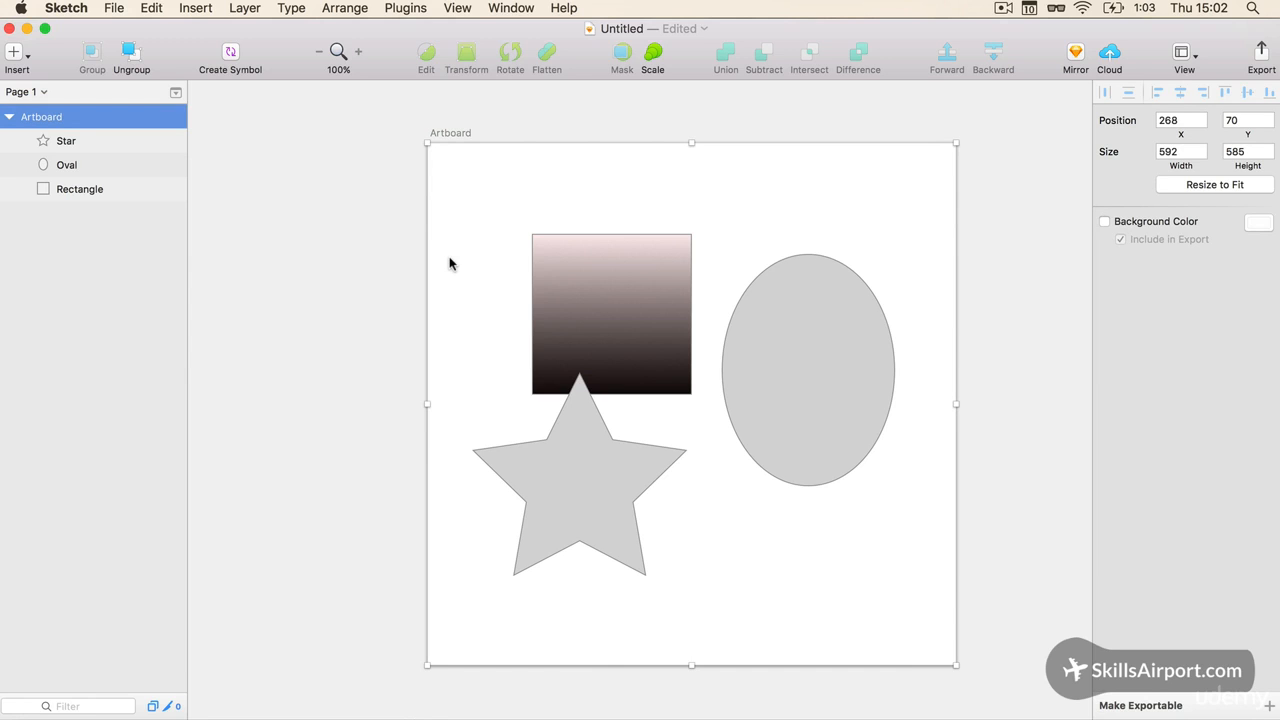
scroll(450, 263, "down", 5)
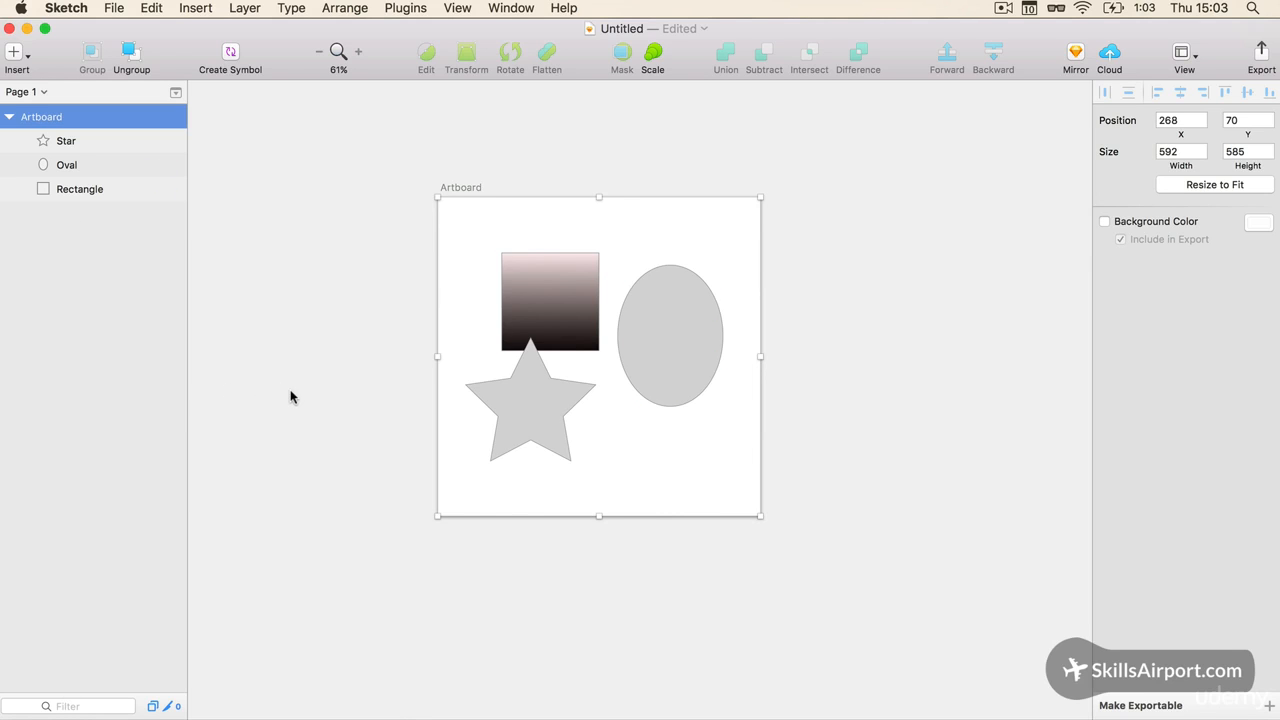
scroll(479, 297, "up", 3)
scroll(479, 297, "up", 3)
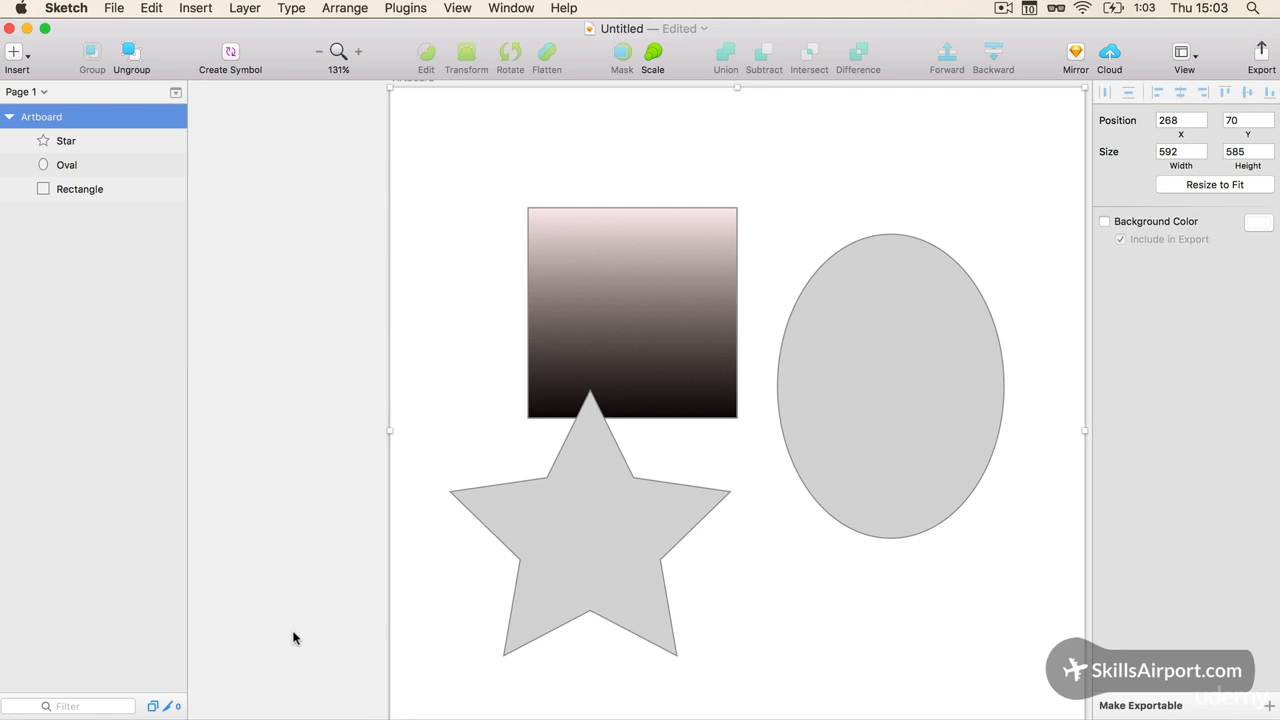
scroll(293, 637, "right", 3)
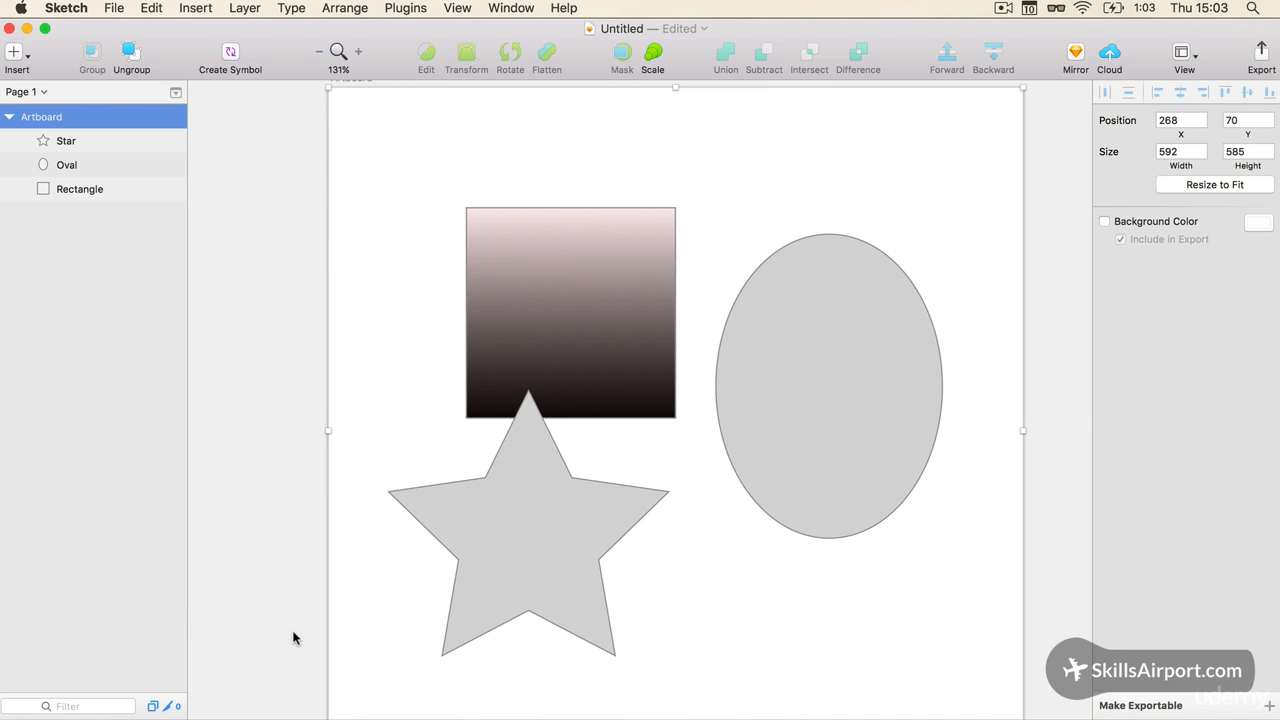